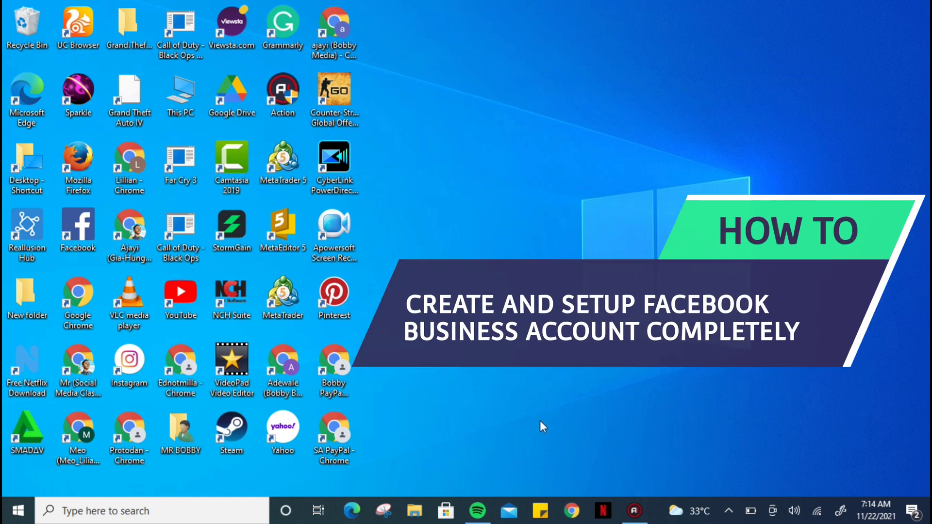
Step: Launch Chrome, load facebook.com, and open a blank second tab beside it
{"action": "left_click", "coordinate": [71, 450]}
{"action": "double_click", "coordinate": [72, 450]}
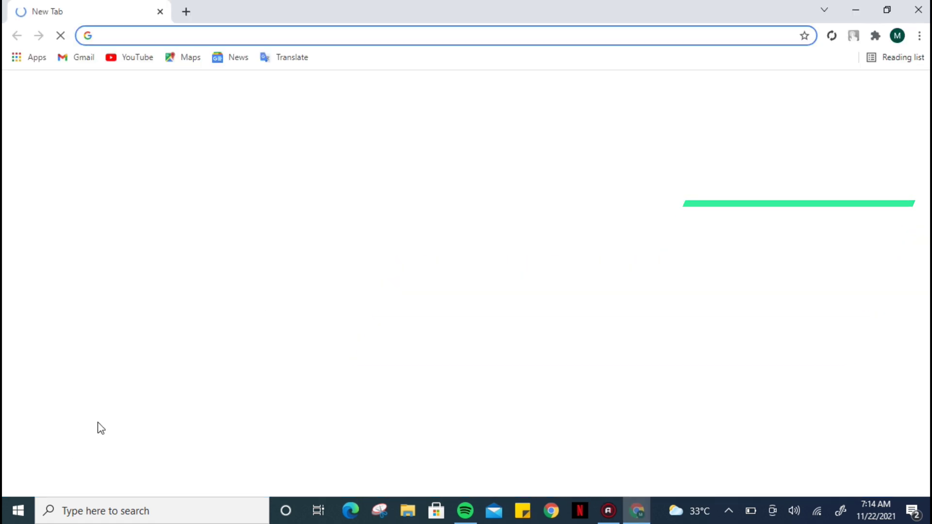
{"action": "left_click", "coordinate": [349, 35]}
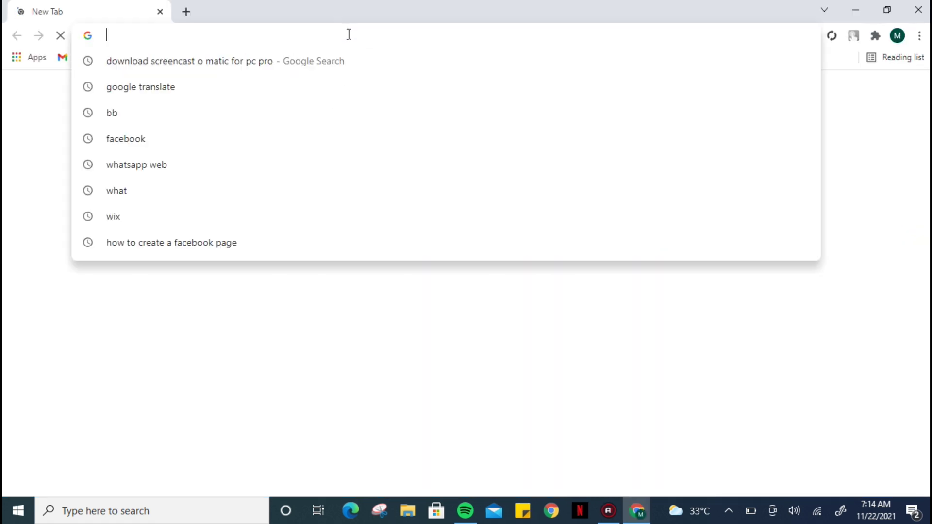
{"action": "type", "text": "facebo"}
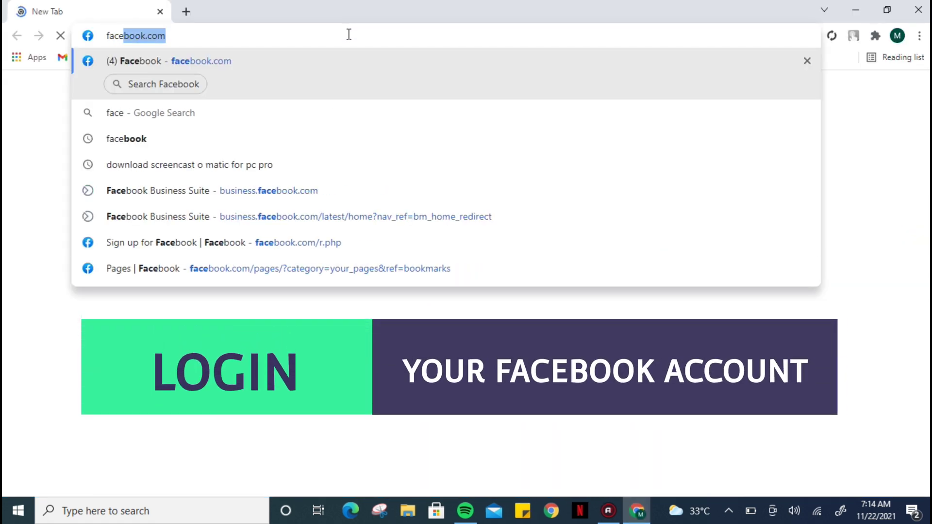
{"action": "type", "text": "ok.com"}
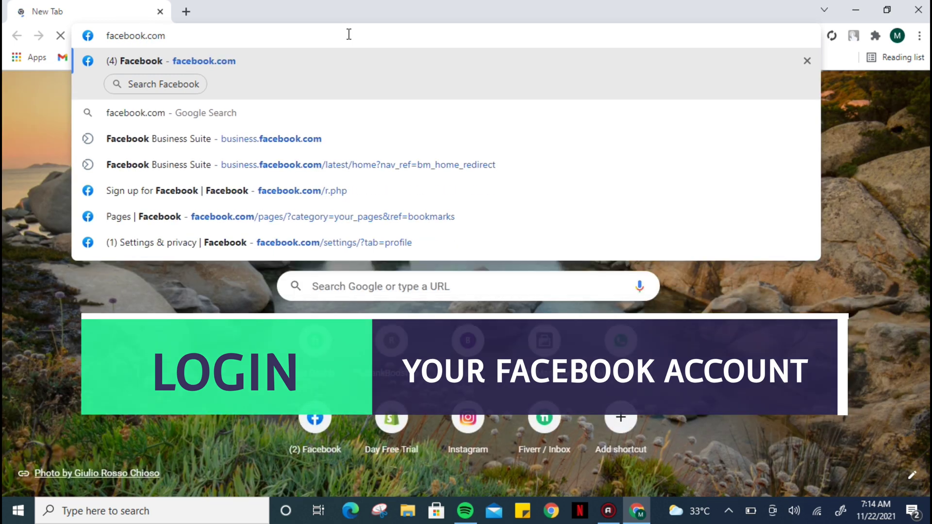
{"action": "key", "text": "Return"}
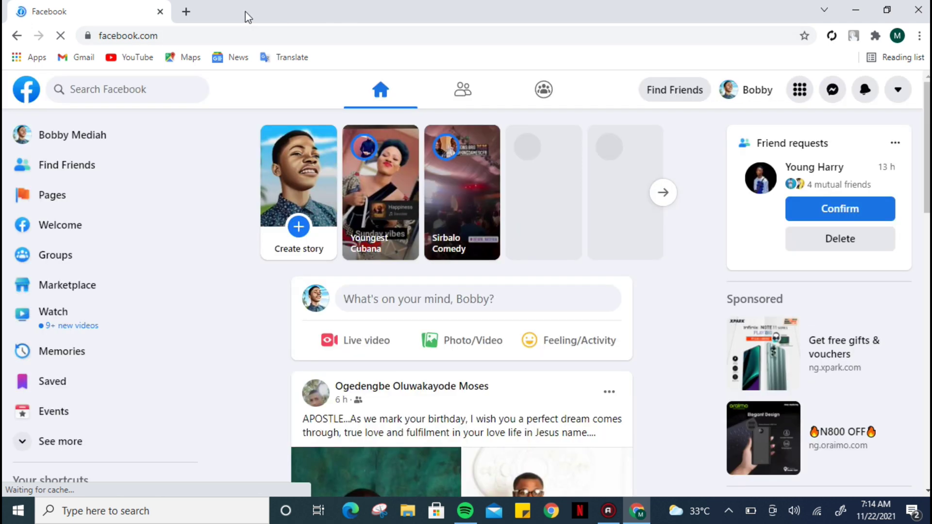
{"action": "left_click", "coordinate": [188, 13]}
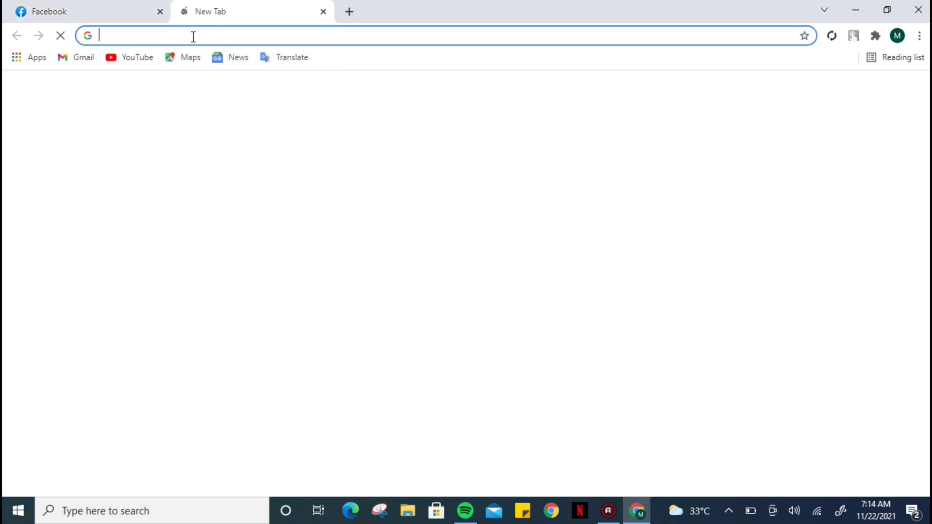
Step: Load business.facebook.com in the new tab and return to the top of its home page
{"action": "left_click", "coordinate": [191, 34]}
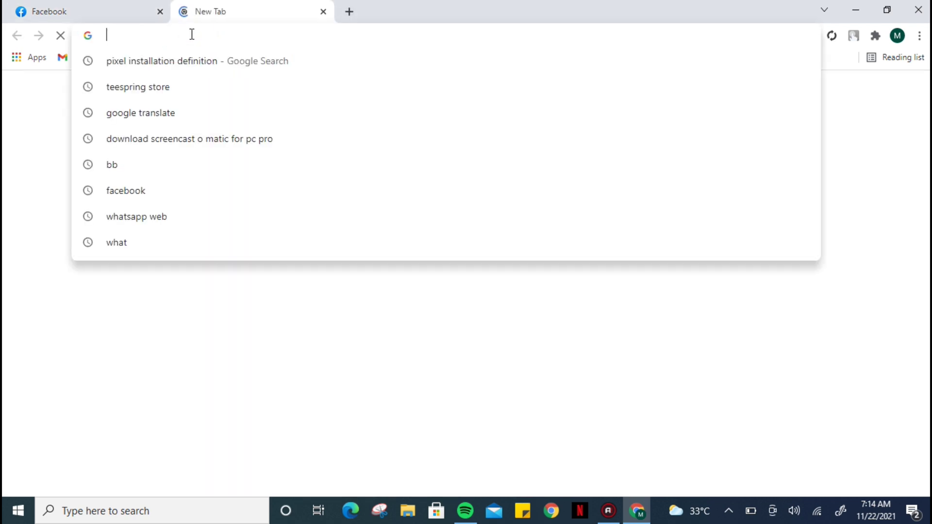
{"action": "type", "text": "bu"}
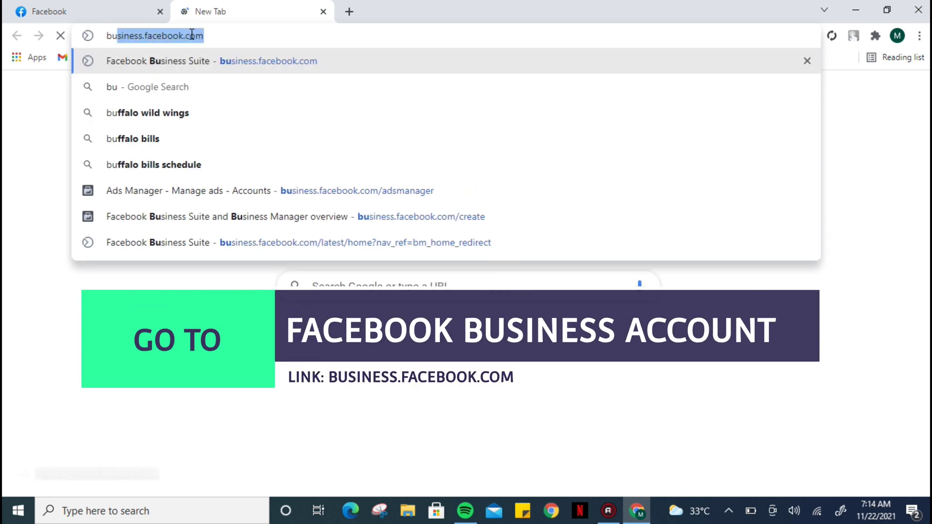
{"action": "type", "text": "siness"}
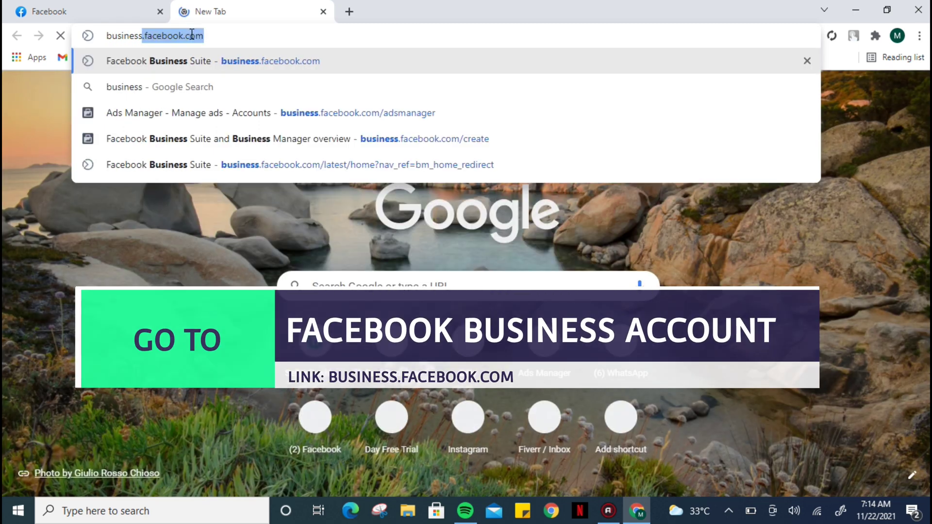
{"action": "type", "text": ".facebo"}
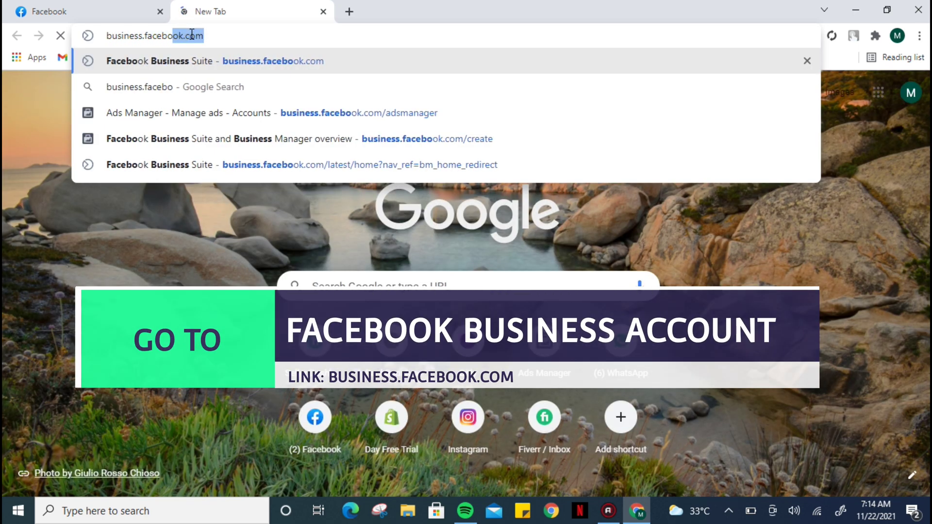
{"action": "type", "text": "ok.com"}
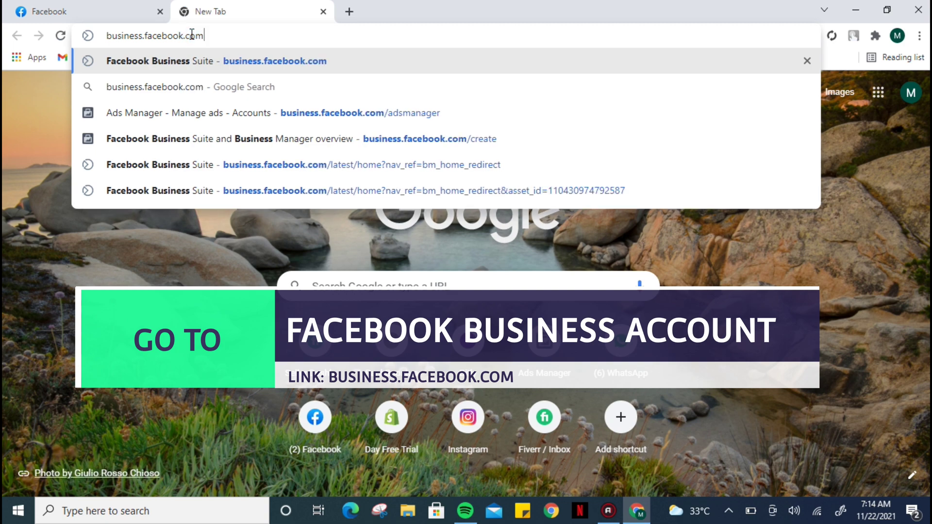
{"action": "key", "text": "Return"}
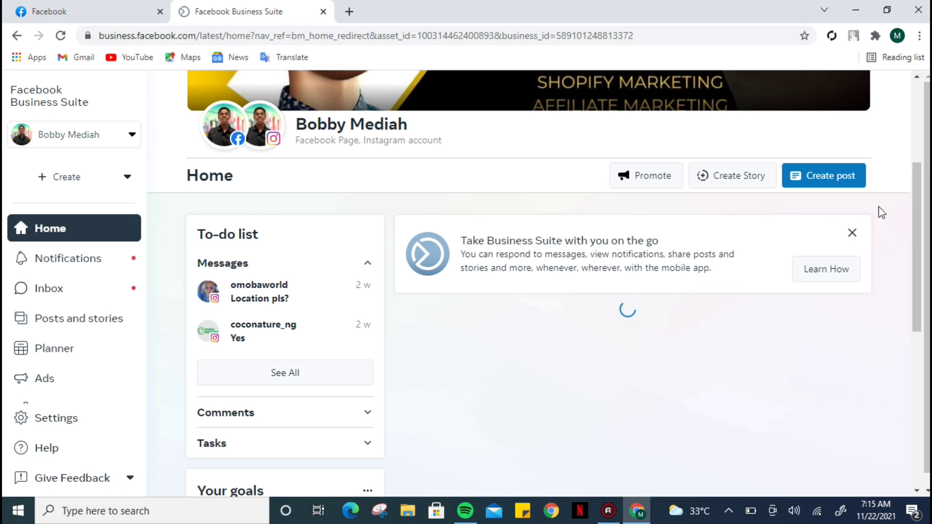
{"action": "left_click_drag", "start_coordinate": [918, 180], "coordinate": [913, 87]}
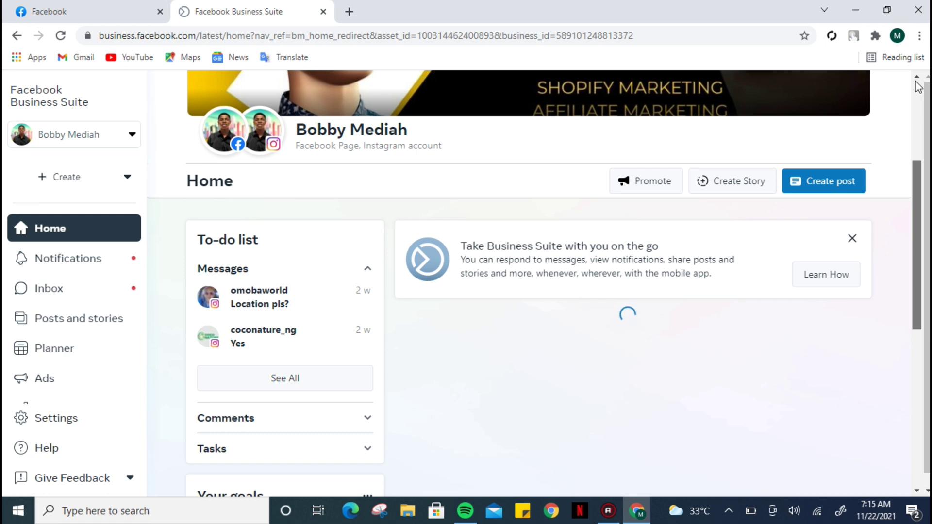
{"action": "scroll", "coordinate": [680, 139], "scroll_direction": "up", "scroll_amount": 5}
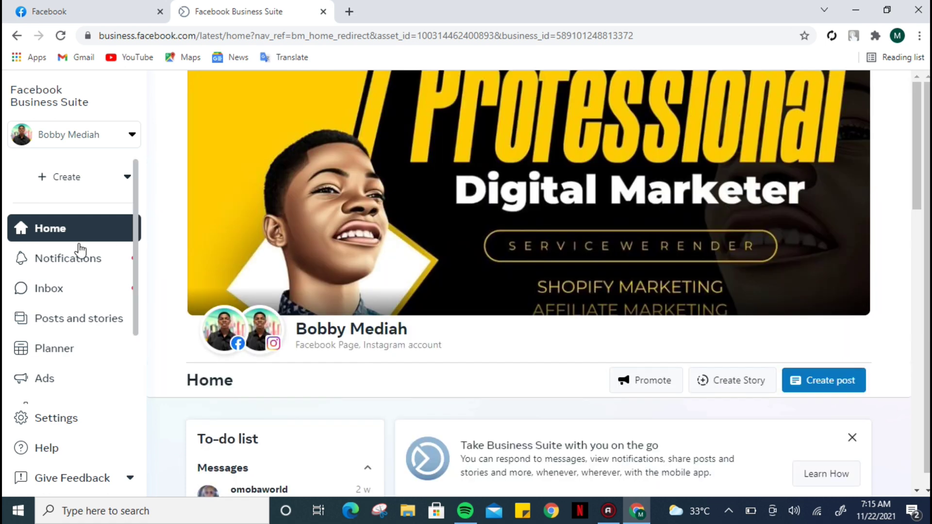
Step: From the sidebar's business account list, choose Create a business account
{"action": "left_click", "coordinate": [81, 140]}
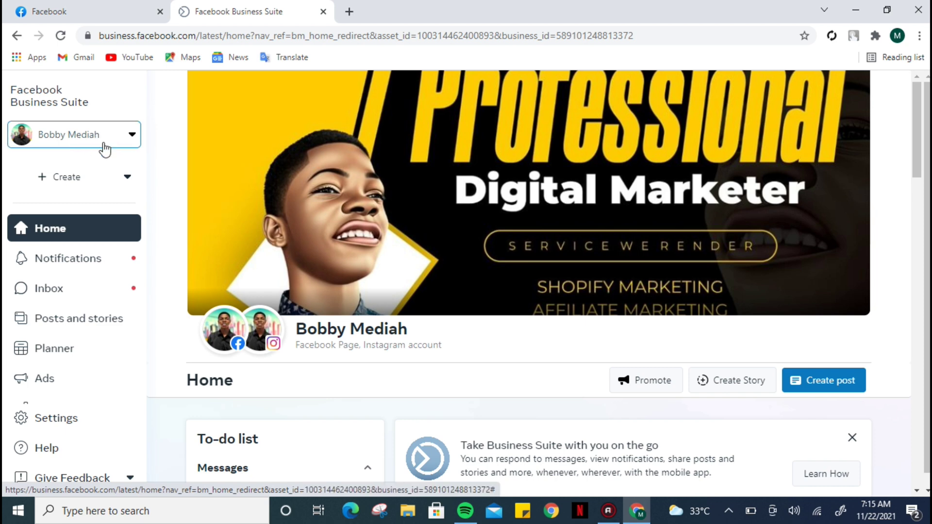
{"action": "left_click", "coordinate": [91, 135]}
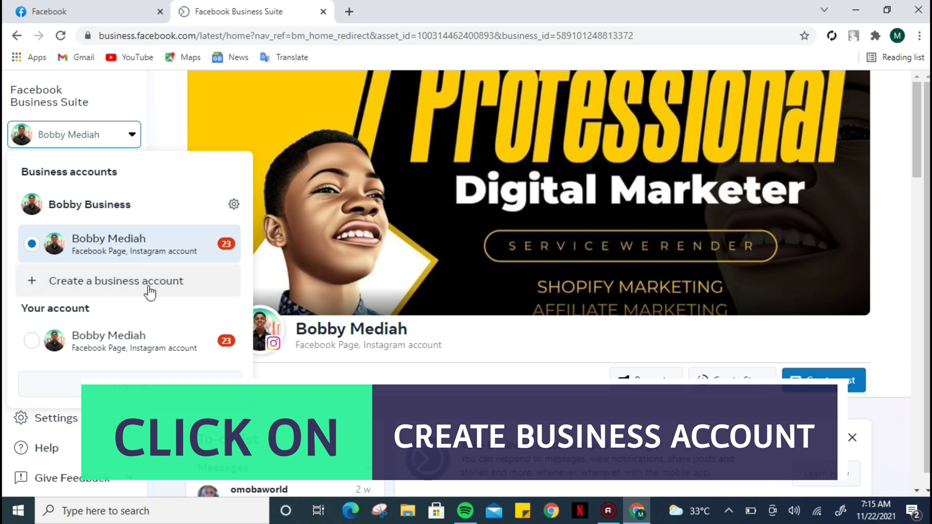
{"action": "left_click", "coordinate": [186, 289]}
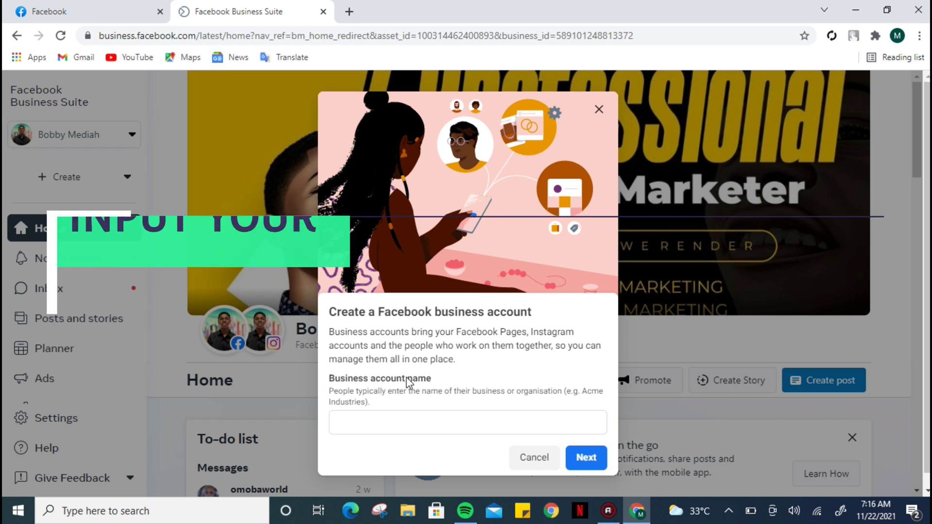
Step: Name the business account 'Bobby Media' and continue to the contact-info step
{"action": "left_click", "coordinate": [368, 419]}
{"action": "type", "text": "B"}
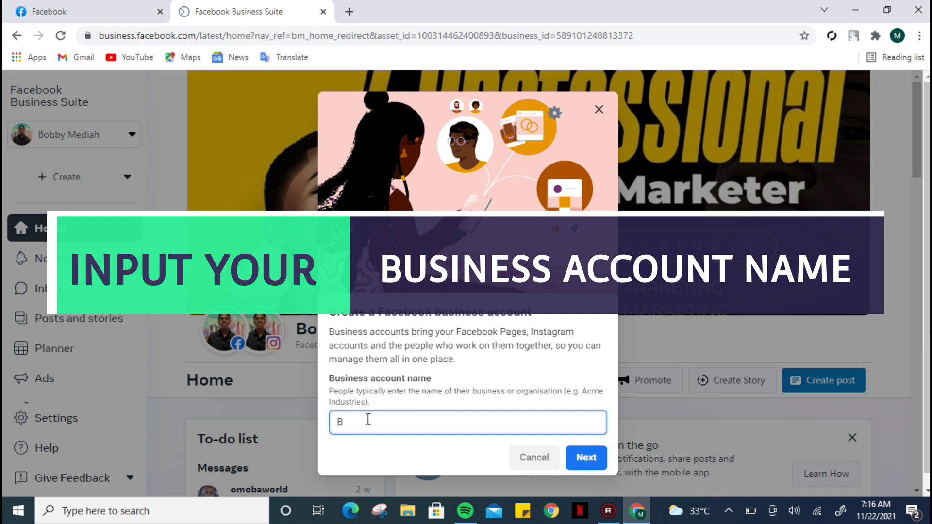
{"action": "type", "text": "obby Mediah"}
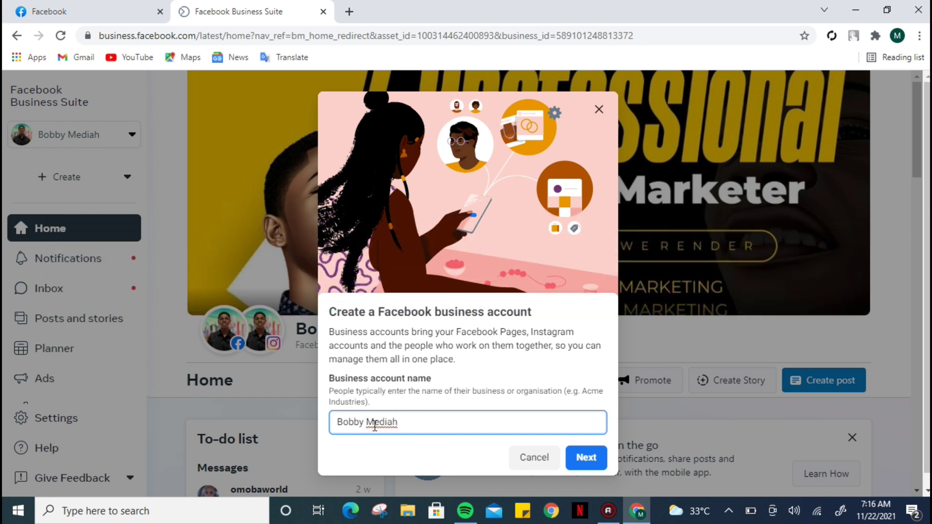
{"action": "left_click", "coordinate": [430, 447]}
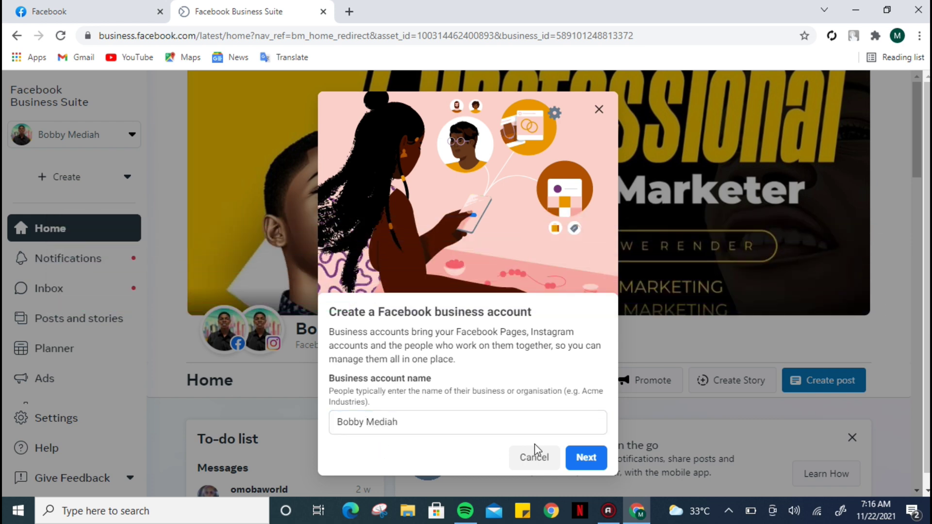
{"action": "left_click", "coordinate": [588, 459]}
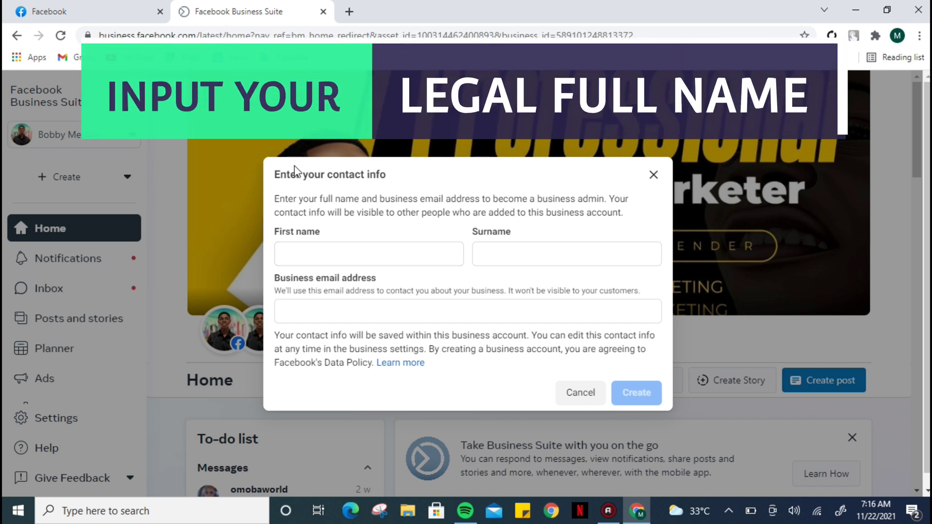
Step: Enter the admin's first name, surname and business email address, then create the account
{"action": "left_click", "coordinate": [316, 252]}
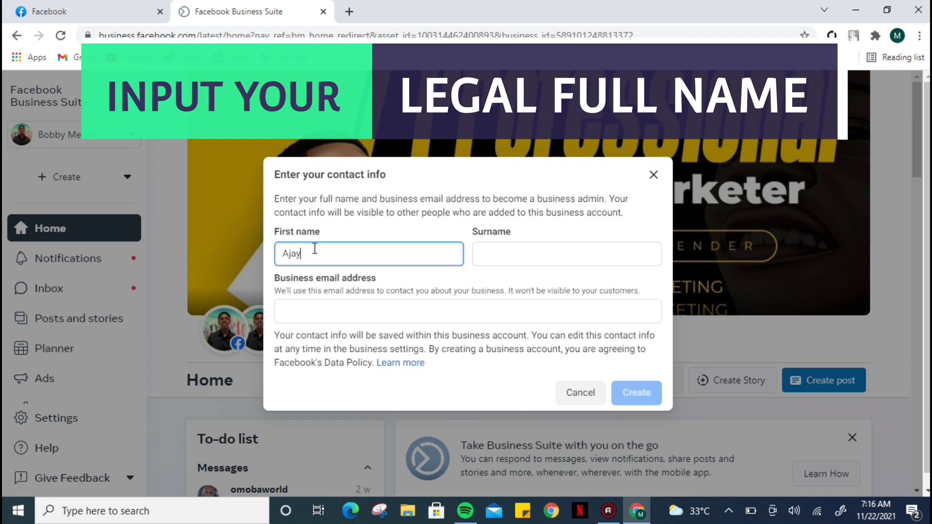
{"action": "double_click", "coordinate": [423, 258]}
{"action": "type", "text": "Abraham"}
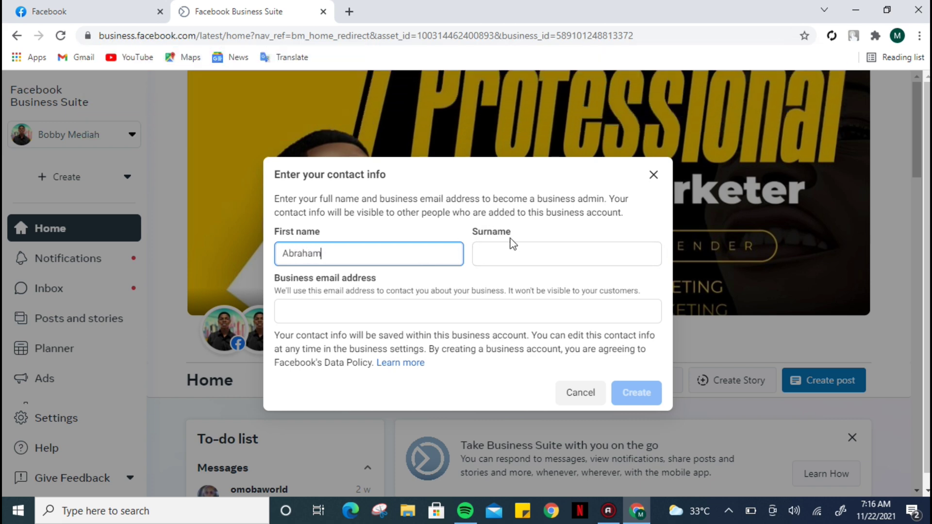
{"action": "left_click", "coordinate": [506, 247]}
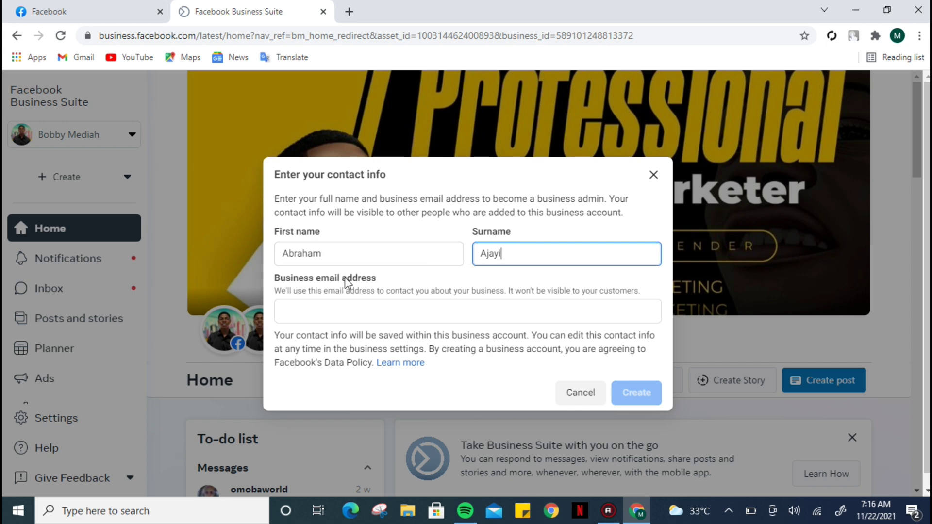
{"action": "left_click", "coordinate": [353, 309]}
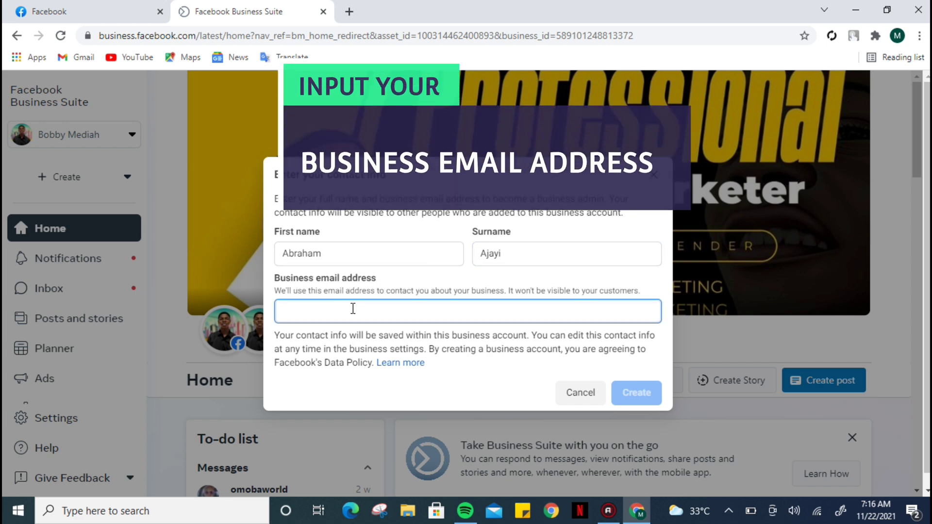
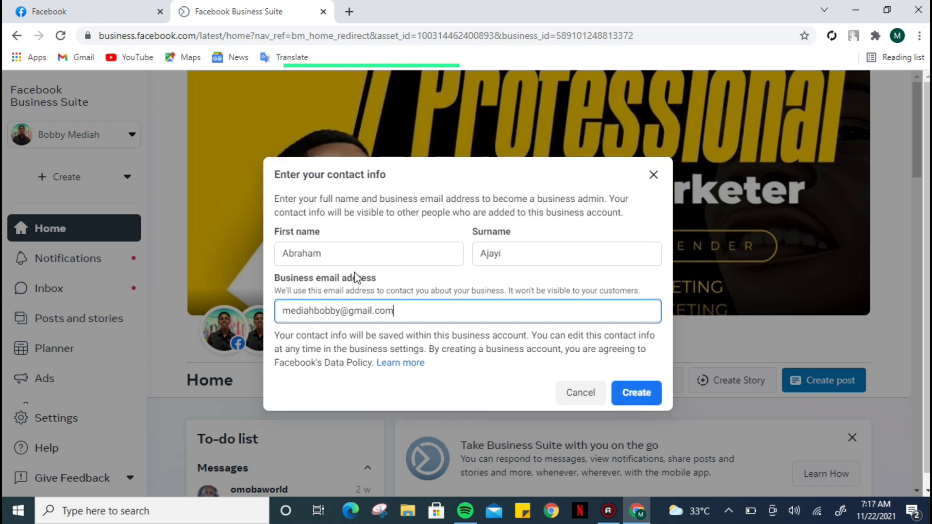
{"action": "left_click", "coordinate": [519, 374]}
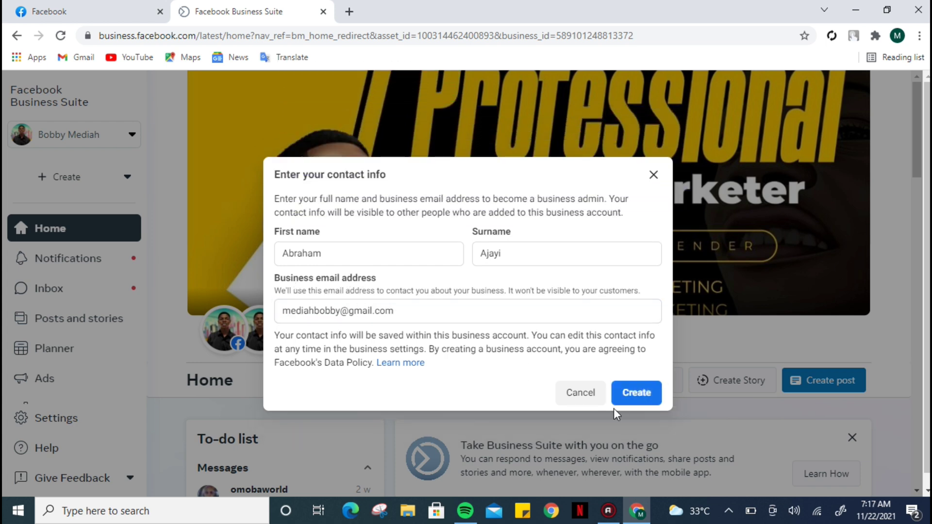
{"action": "left_click", "coordinate": [629, 394]}
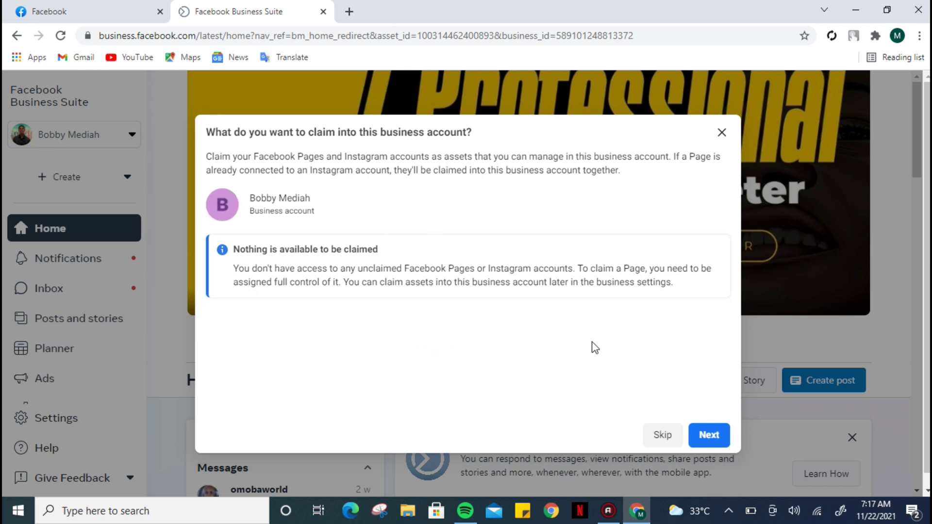
Step: Skip the empty claim-assets and Add people steps, then confirm the new business account
{"action": "left_click", "coordinate": [710, 432]}
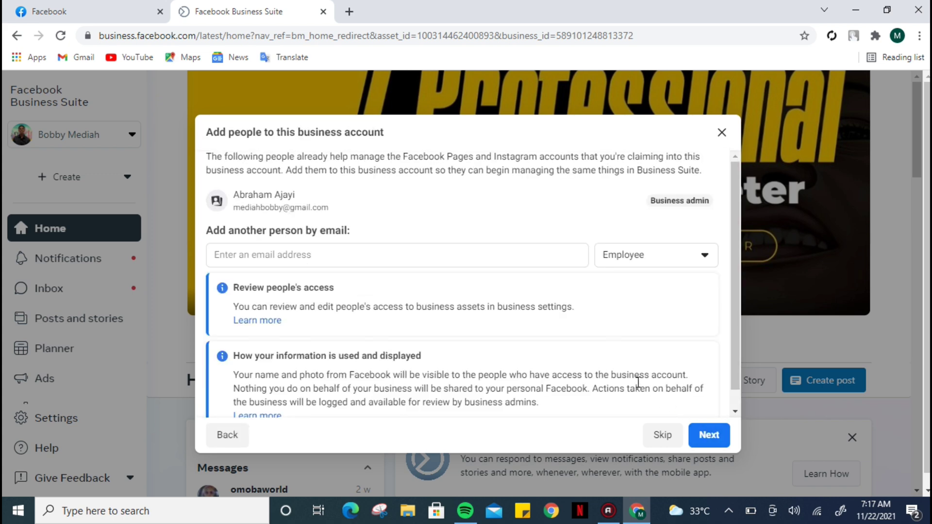
{"action": "scroll", "coordinate": [738, 356], "scroll_direction": "down", "scroll_amount": 1}
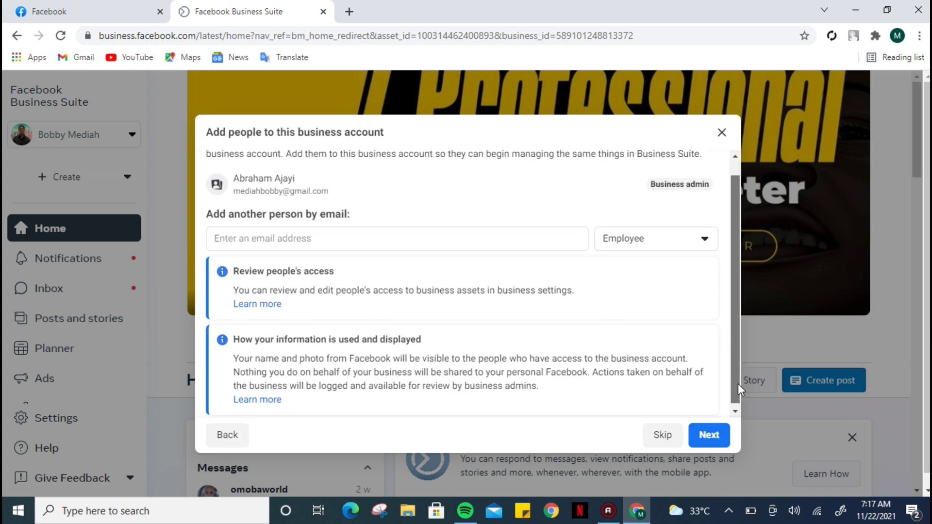
{"action": "left_click", "coordinate": [708, 434]}
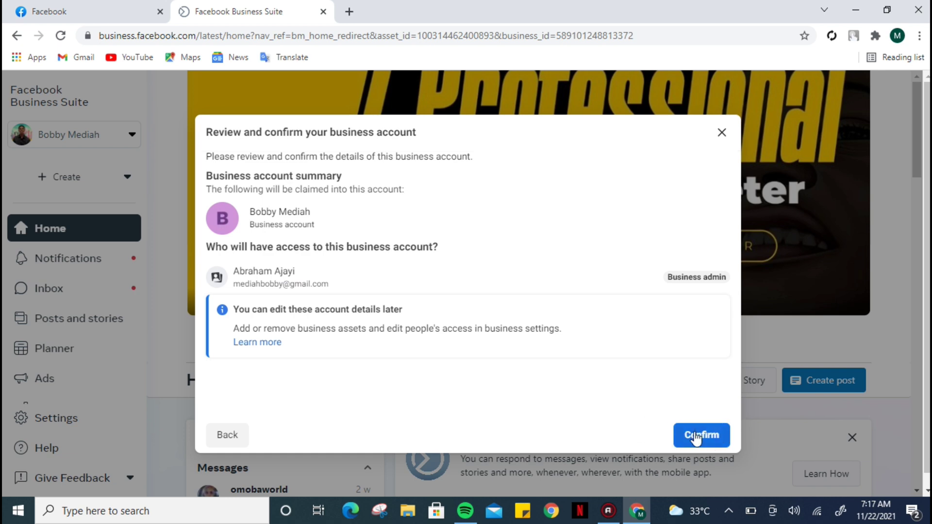
{"action": "left_click", "coordinate": [696, 438]}
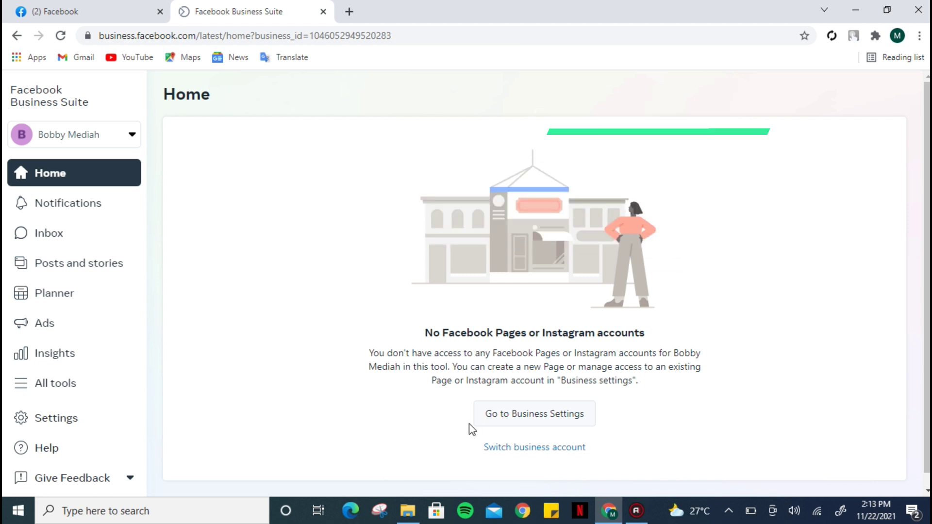
Step: Go to Business Settings from Home, landing on the People list in a new tab
{"action": "left_click", "coordinate": [529, 416]}
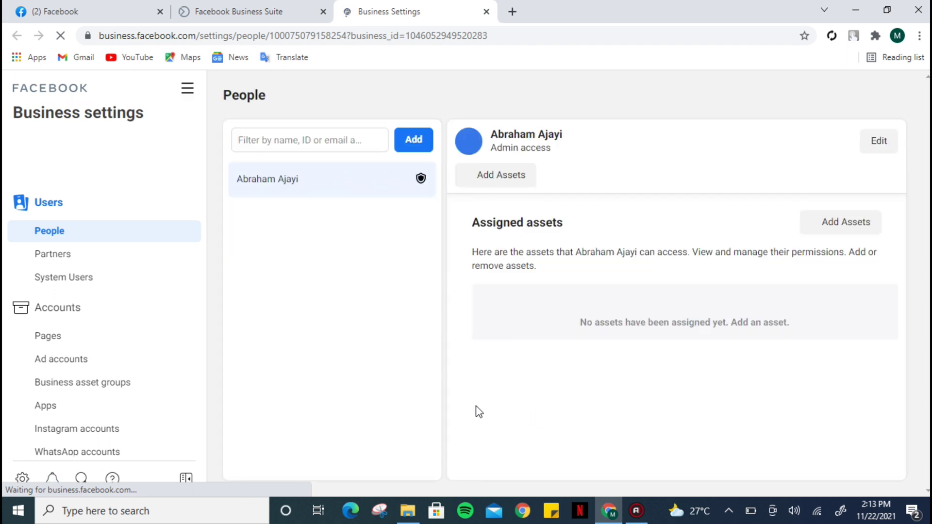
Step: Switch to the Accounts > Pages section and open its Add menu
{"action": "left_click", "coordinate": [107, 343]}
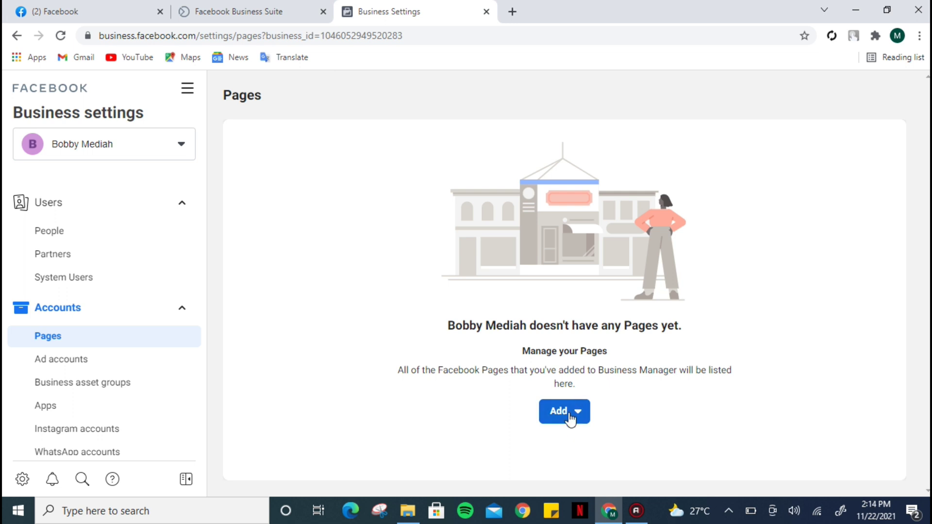
{"action": "left_click", "coordinate": [568, 419]}
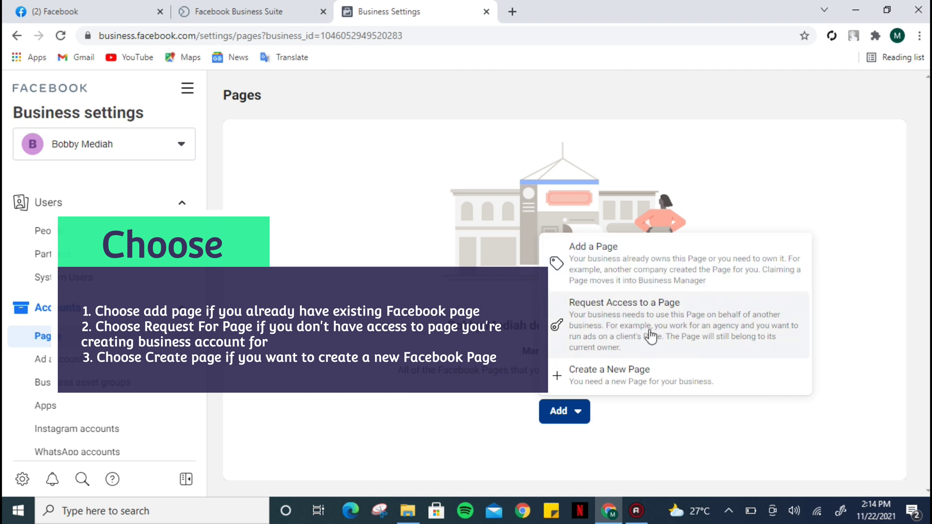
Step: Start creating a new Page and choose Brand or Product as its type
{"action": "left_click", "coordinate": [614, 385]}
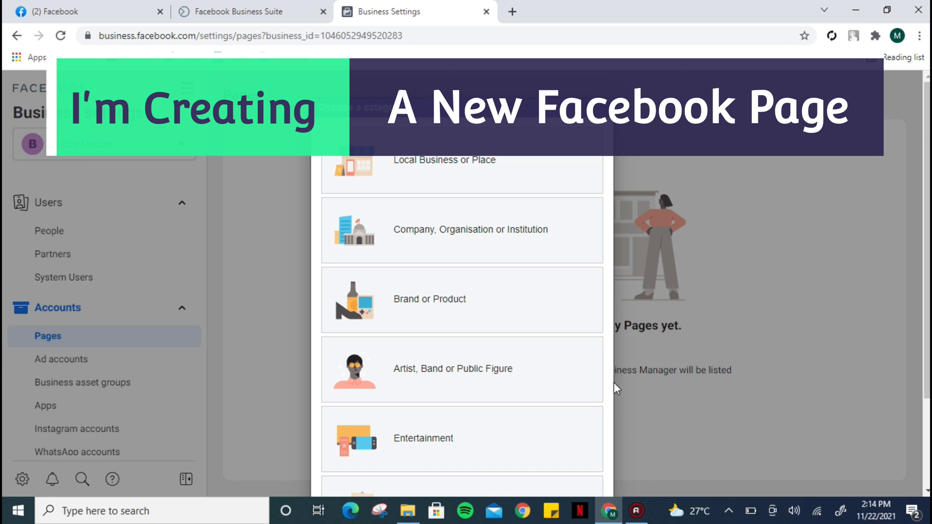
{"action": "scroll", "coordinate": [461, 315], "scroll_direction": "down", "scroll_amount": 1}
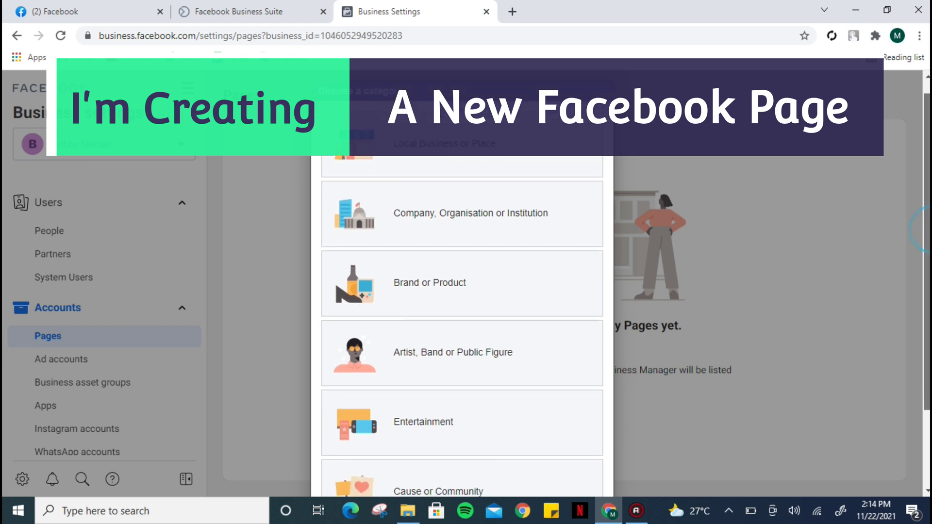
{"action": "left_click_drag", "start_coordinate": [928, 146], "coordinate": [928, 143]}
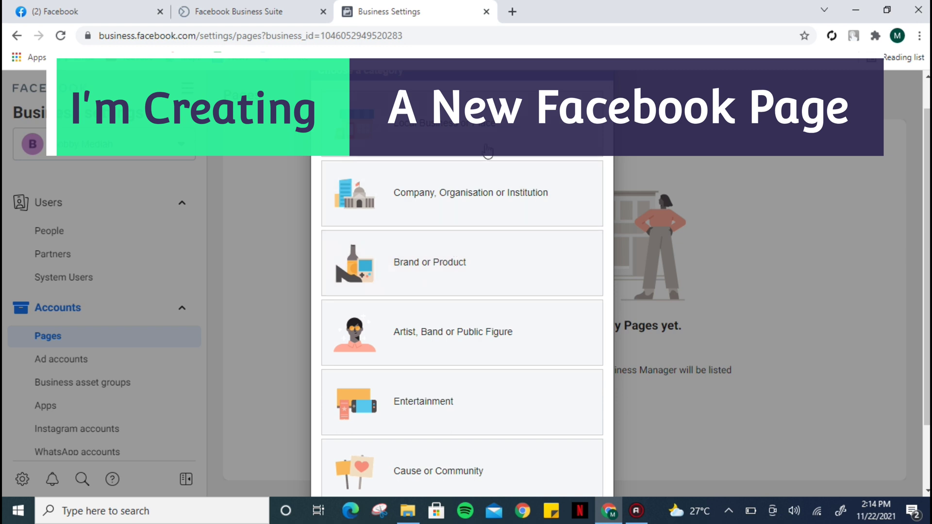
{"action": "mouse_move", "coordinate": [928, 350]}
{"action": "left_mouse_down"}
{"action": "mouse_move", "coordinate": [928, 380]}
{"action": "mouse_move", "coordinate": [928, 346]}
{"action": "left_mouse_up"}
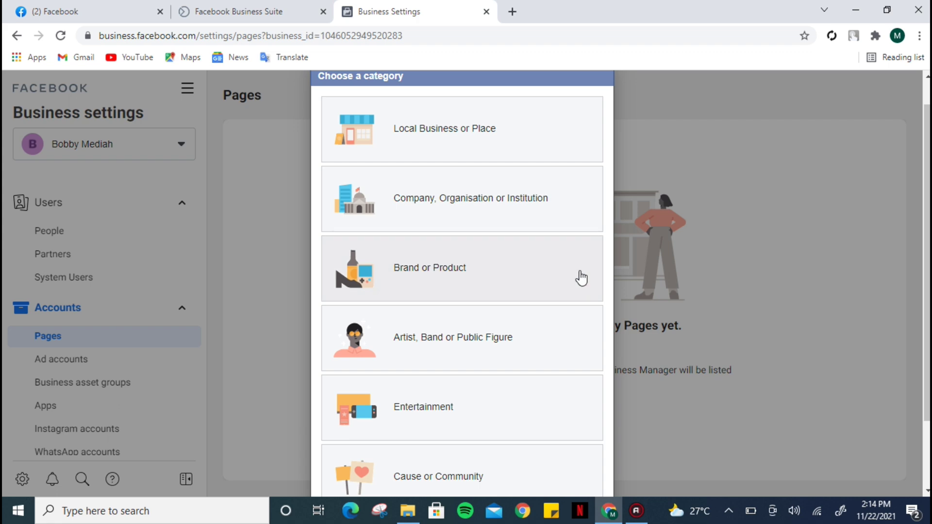
{"action": "left_click", "coordinate": [486, 268]}
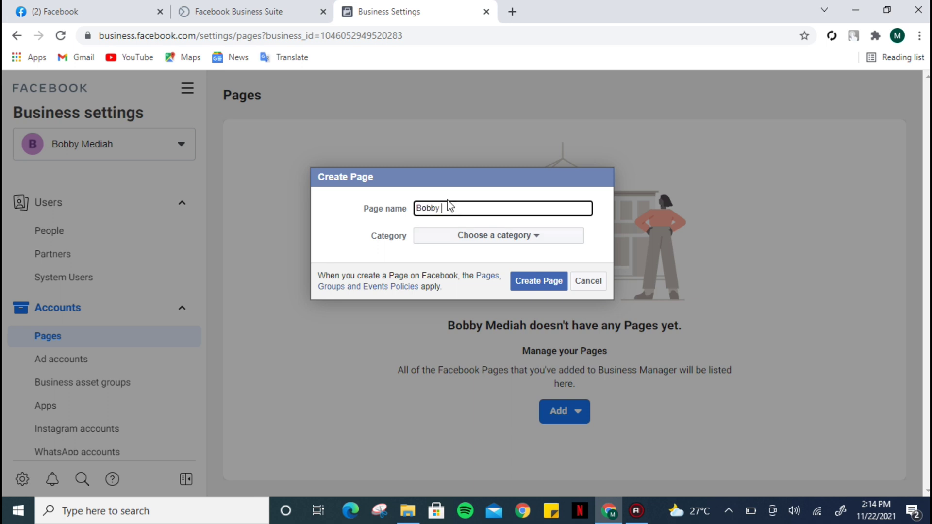
Step: Set the Page category to Product/Service and create the Page named Bobby
{"action": "left_click", "coordinate": [487, 241]}
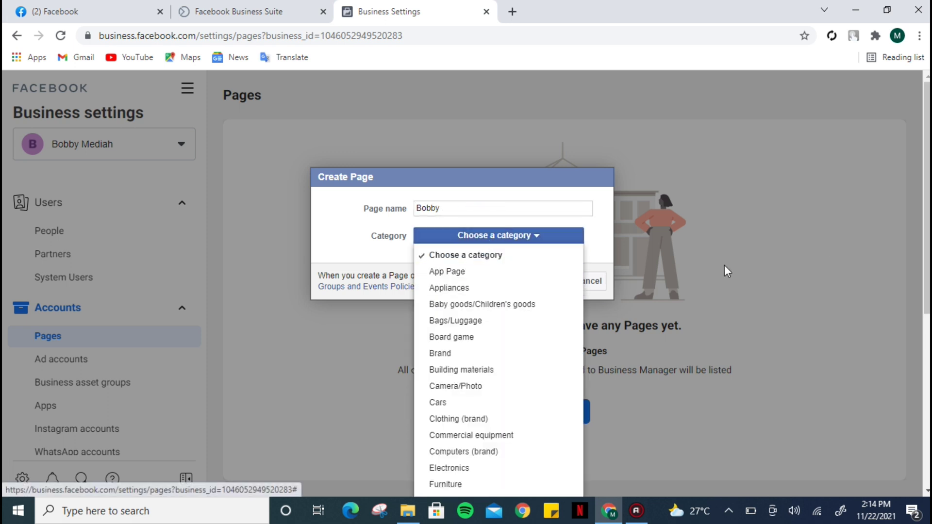
{"action": "scroll", "coordinate": [727, 271], "scroll_direction": "down", "scroll_amount": 1}
{"action": "scroll", "coordinate": [726, 270], "scroll_direction": "down", "scroll_amount": 3}
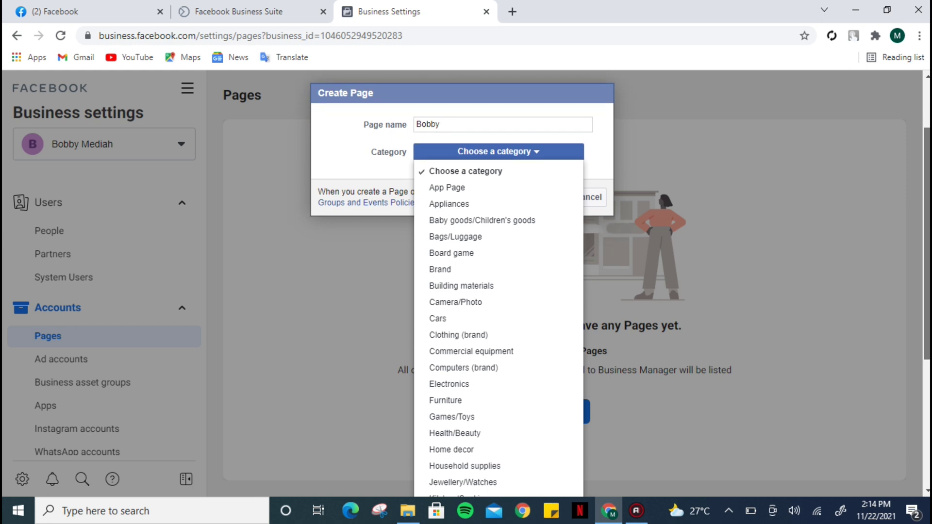
{"action": "scroll", "coordinate": [727, 271], "scroll_direction": "down", "scroll_amount": 2}
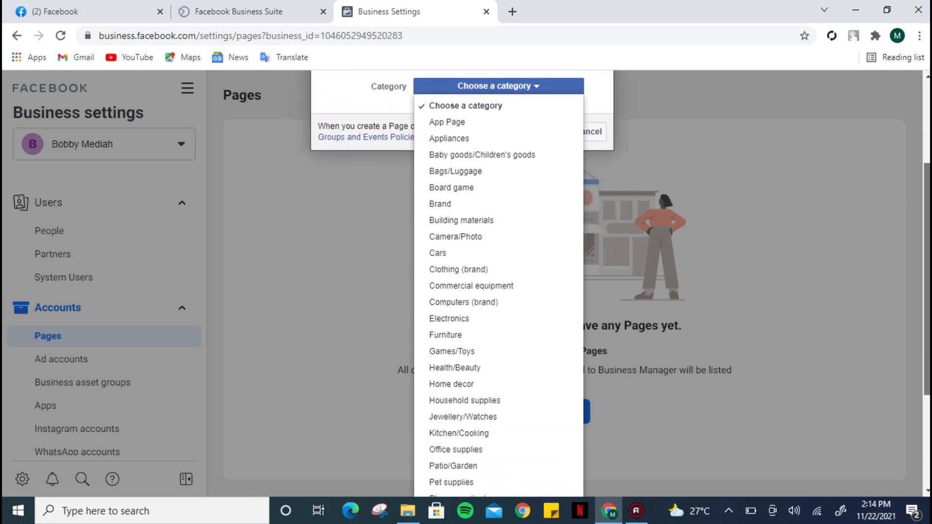
{"action": "scroll", "coordinate": [738, 418], "scroll_direction": "down", "scroll_amount": 3}
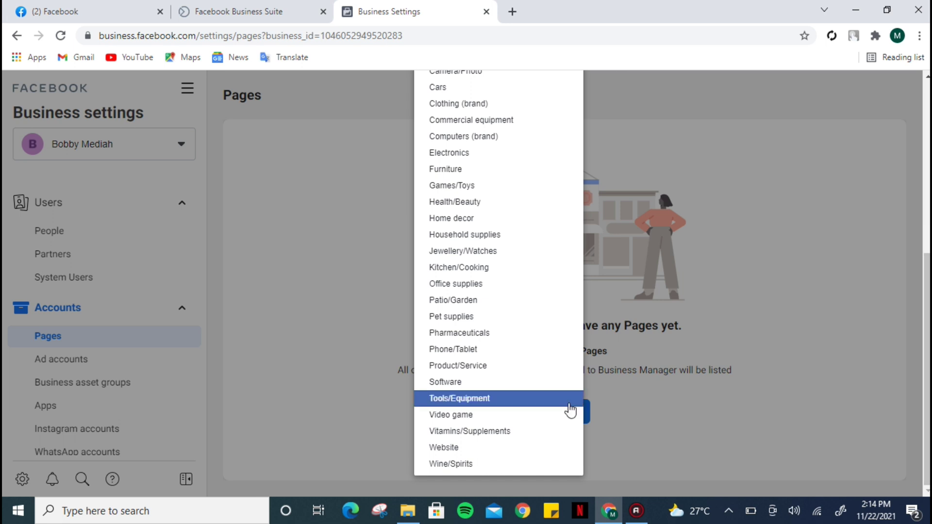
{"action": "left_click", "coordinate": [476, 366]}
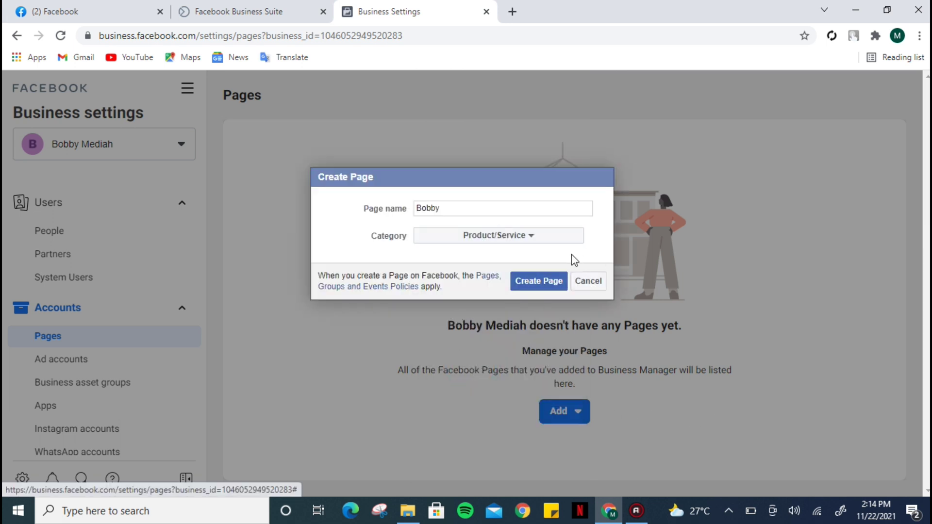
{"action": "left_click", "coordinate": [535, 282]}
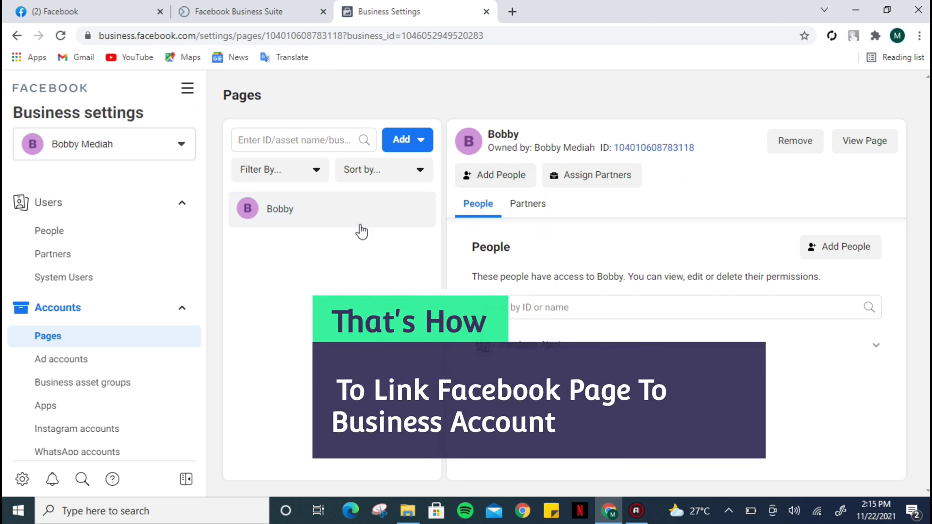
Step: Scroll the sidebar down to see the Bobby Page listed under the business
{"action": "scroll", "coordinate": [200, 287], "scroll_direction": "down", "scroll_amount": 2}
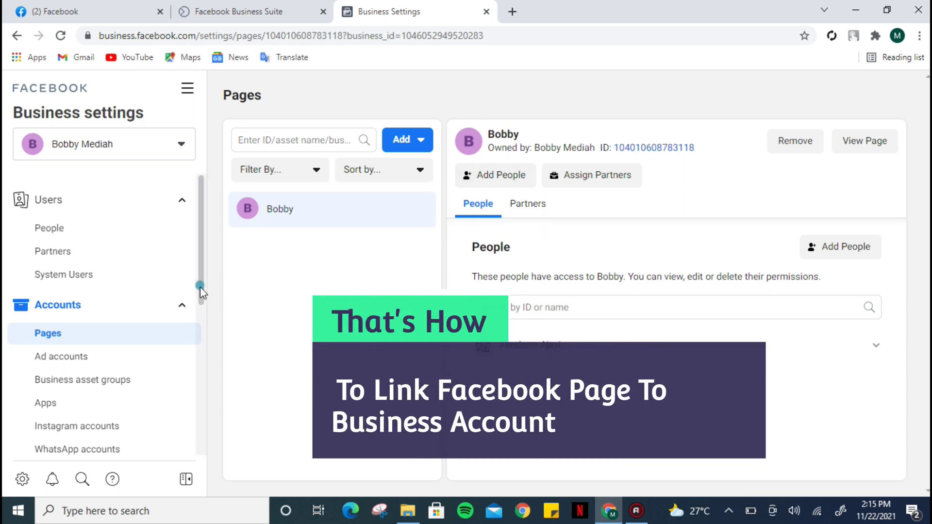
{"action": "scroll", "coordinate": [203, 328], "scroll_direction": "down", "scroll_amount": 1}
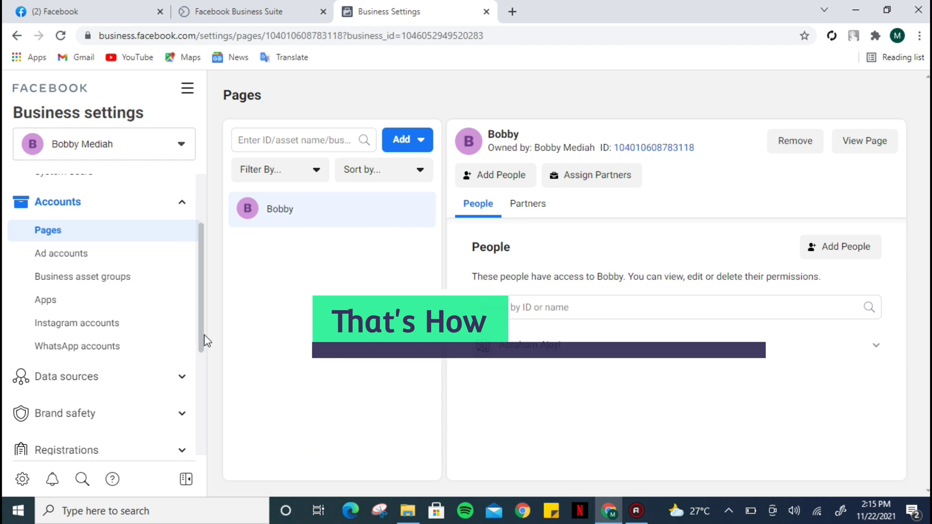
Step: Under Instagram accounts, choose Add and bring up the Connect Your Instagram Account login
{"action": "left_click", "coordinate": [119, 328]}
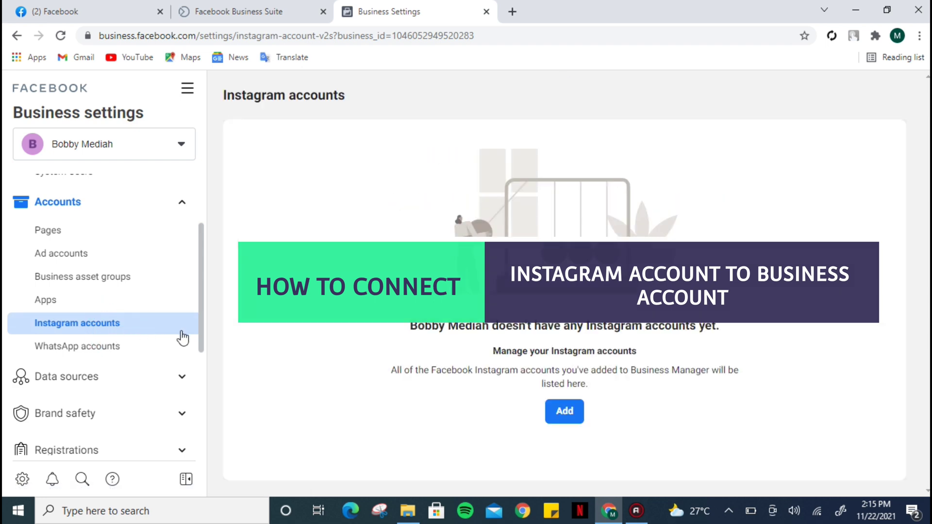
{"action": "left_click", "coordinate": [573, 417]}
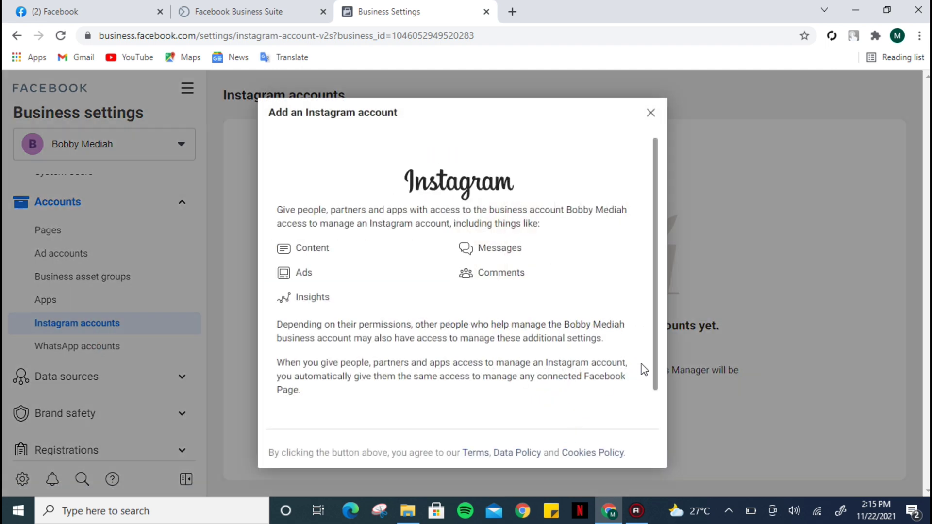
{"action": "scroll", "coordinate": [655, 368], "scroll_direction": "down", "scroll_amount": 2}
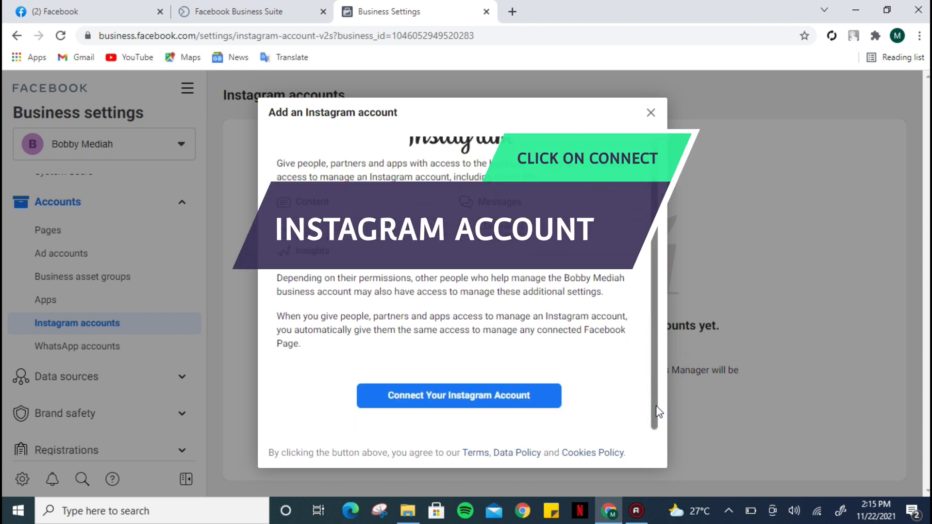
{"action": "left_click", "coordinate": [511, 399]}
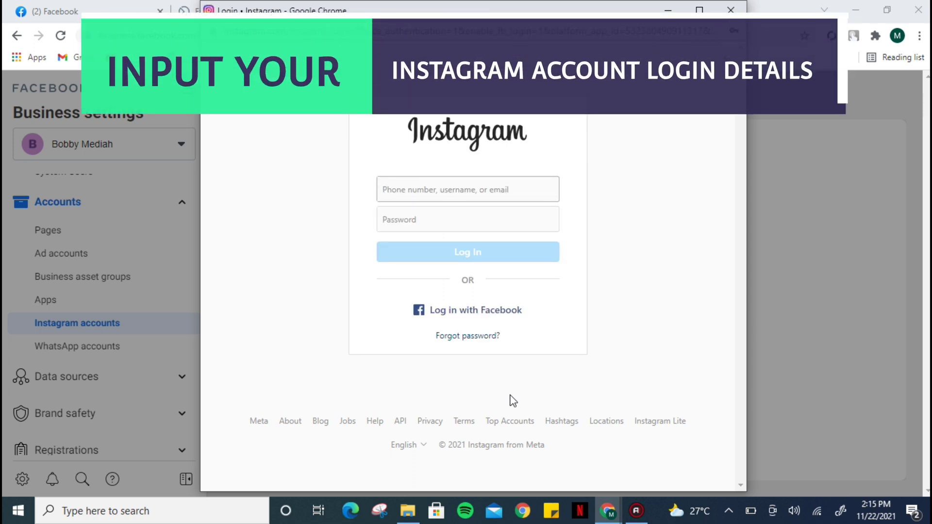
Step: Log in to Instagram with the saved credentials and finish without connecting any ad accounts
{"action": "left_click", "coordinate": [467, 190]}
{"action": "left_click", "coordinate": [487, 225]}
{"action": "left_click", "coordinate": [499, 254]}
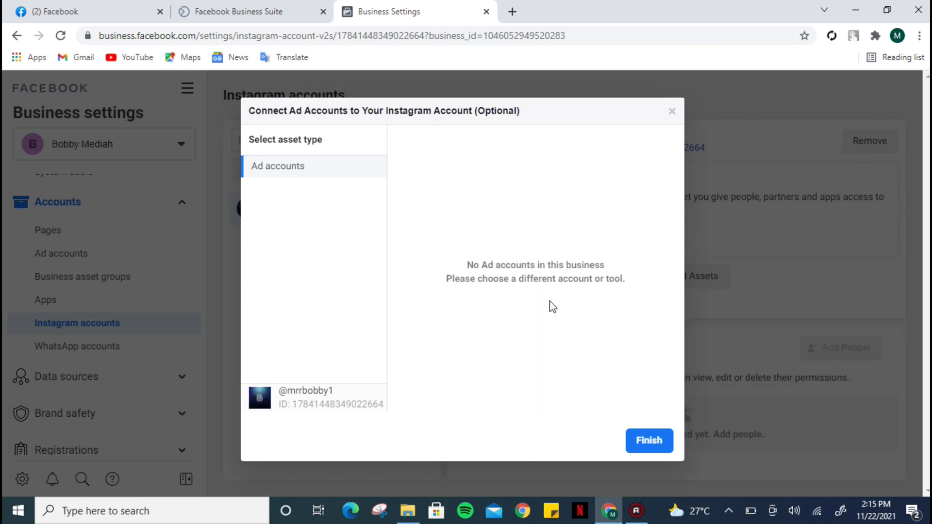
{"action": "left_click", "coordinate": [647, 444]}
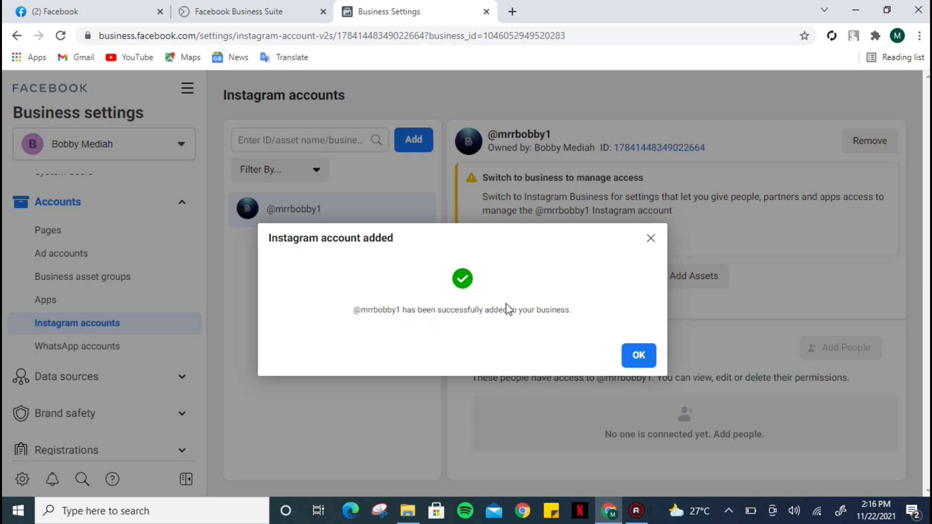
Step: Start switching the Instagram account to a business account, logging in with the saved password
{"action": "left_click", "coordinate": [650, 358]}
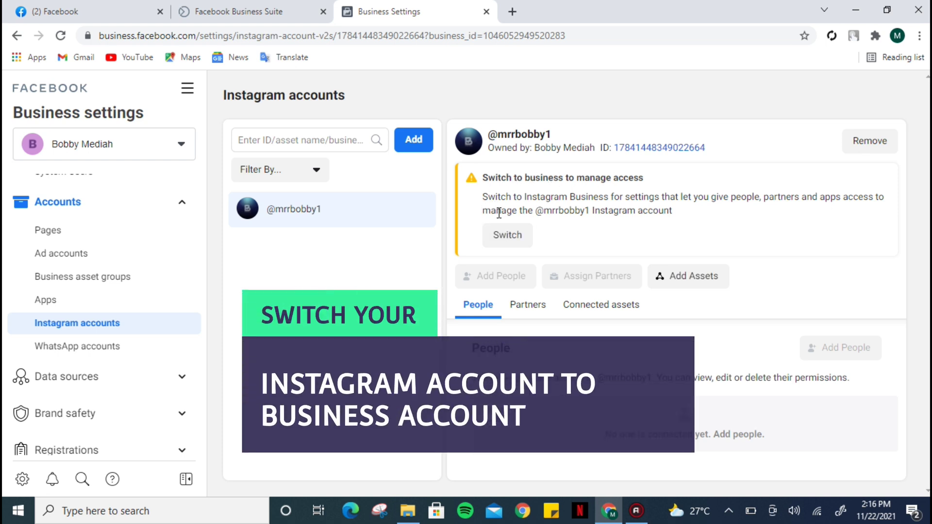
{"action": "left_click", "coordinate": [505, 241]}
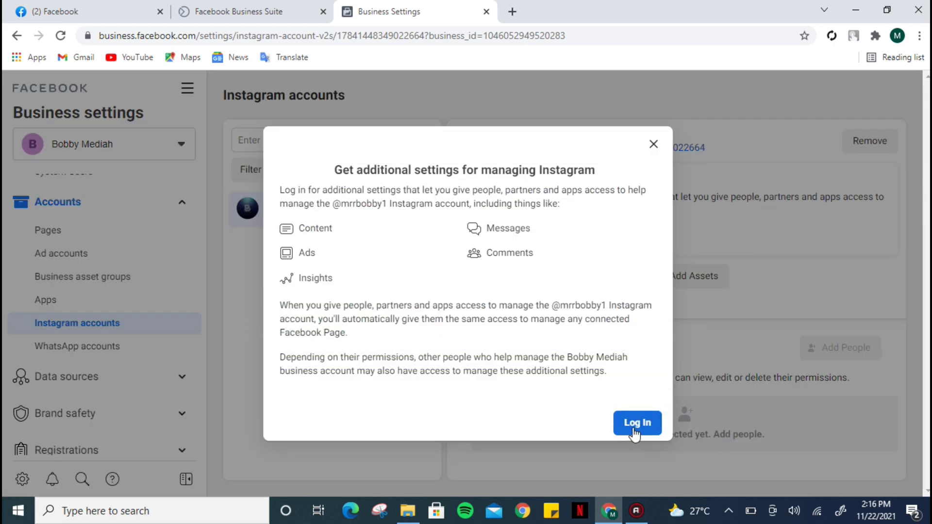
{"action": "left_click", "coordinate": [635, 426]}
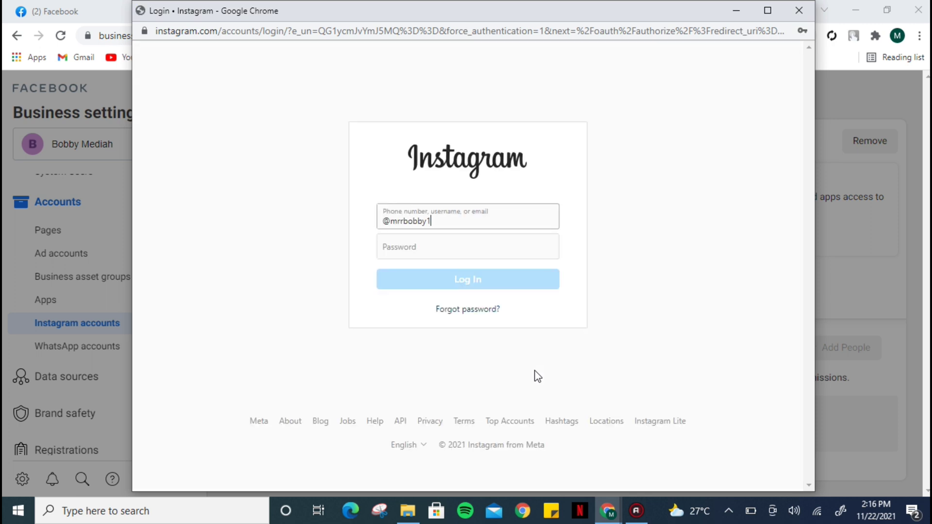
{"action": "left_click", "coordinate": [446, 246]}
{"action": "left_click", "coordinate": [432, 297]}
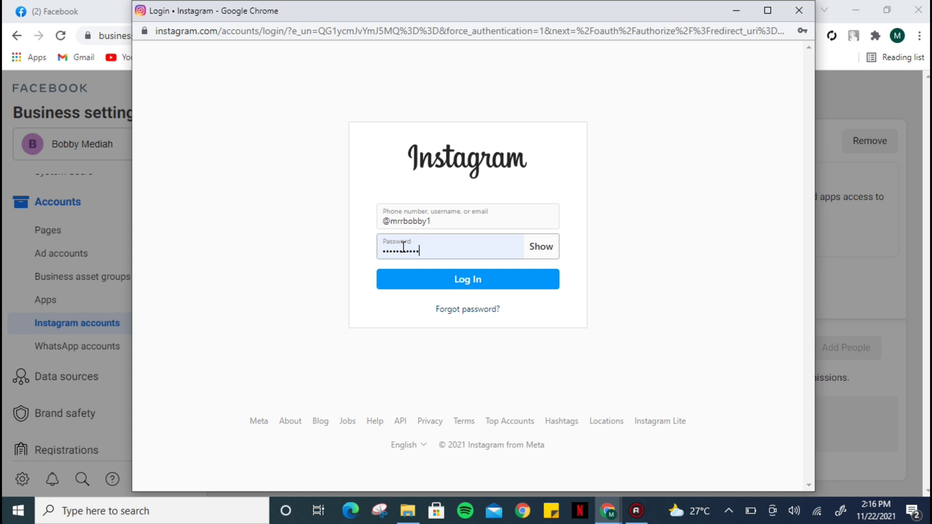
{"action": "left_click", "coordinate": [448, 280]}
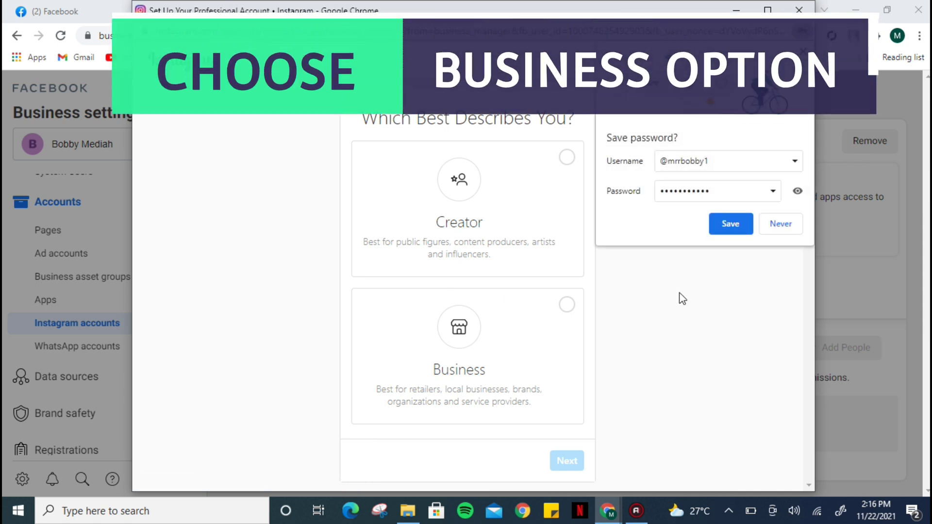
{"action": "left_click", "coordinate": [731, 228]}
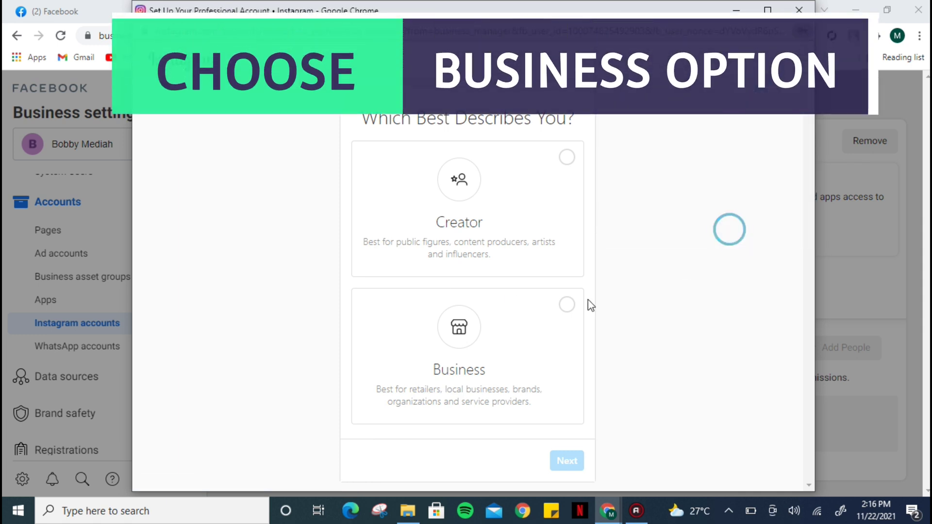
Step: Choose the Business account type with category Product/Service, shown on the profile
{"action": "left_click", "coordinate": [567, 306]}
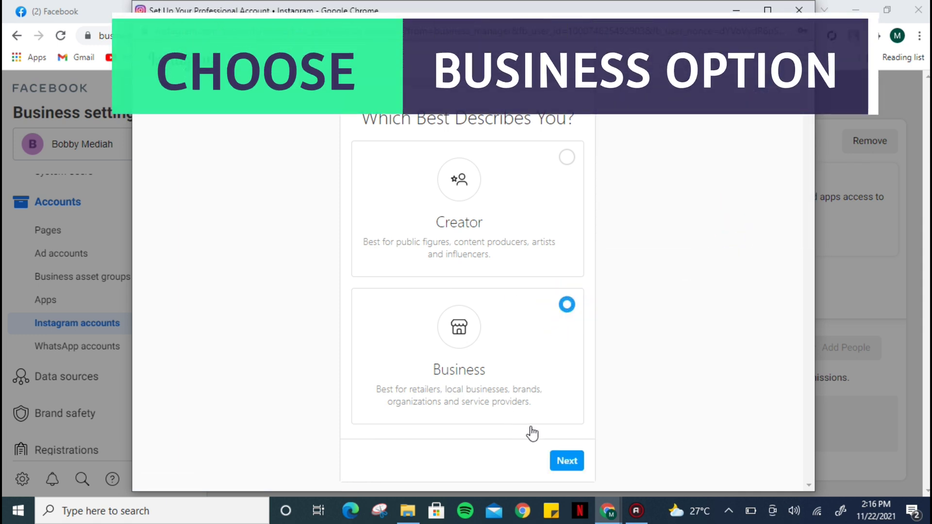
{"action": "left_click", "coordinate": [561, 463]}
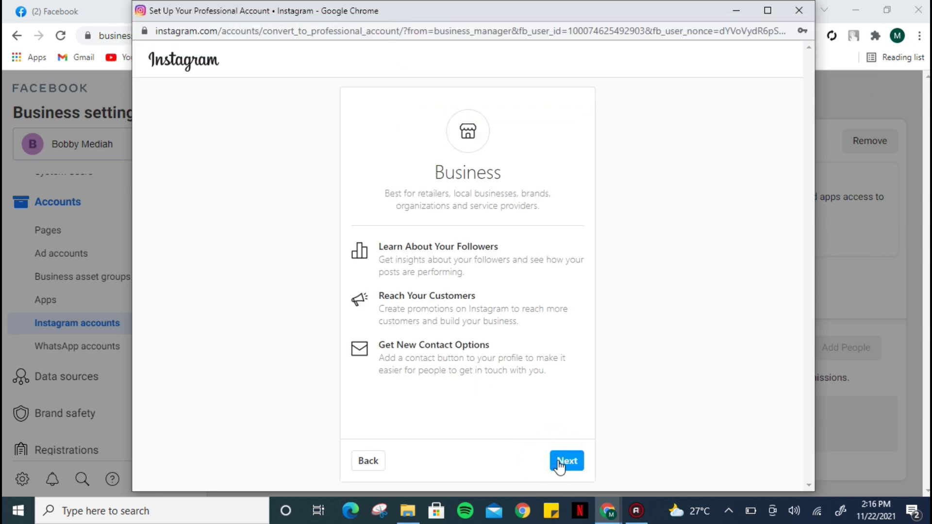
{"action": "left_click", "coordinate": [564, 461]}
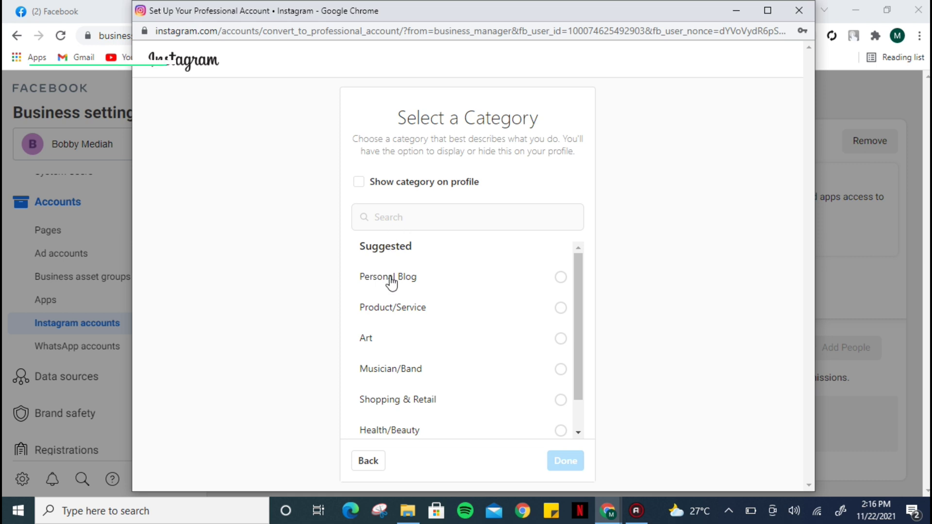
{"action": "left_click", "coordinate": [561, 309]}
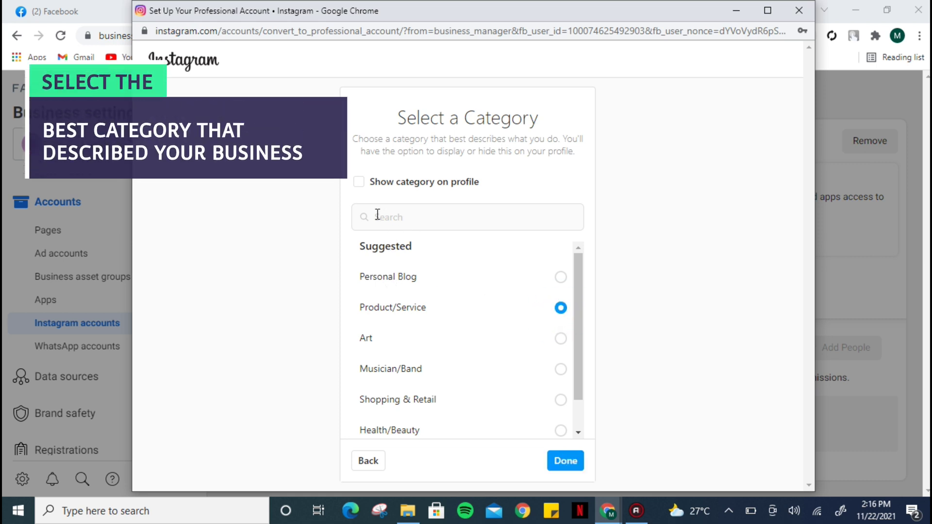
{"action": "left_click", "coordinate": [355, 182]}
{"action": "left_click", "coordinate": [566, 463]}
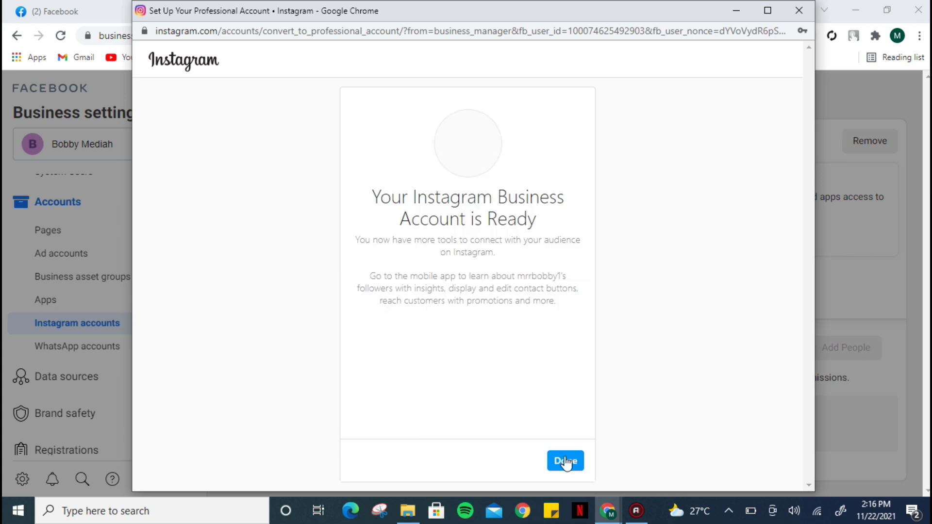
Step: Close the Instagram setup and bring up the Add options on the Ad accounts page
{"action": "left_click", "coordinate": [564, 461]}
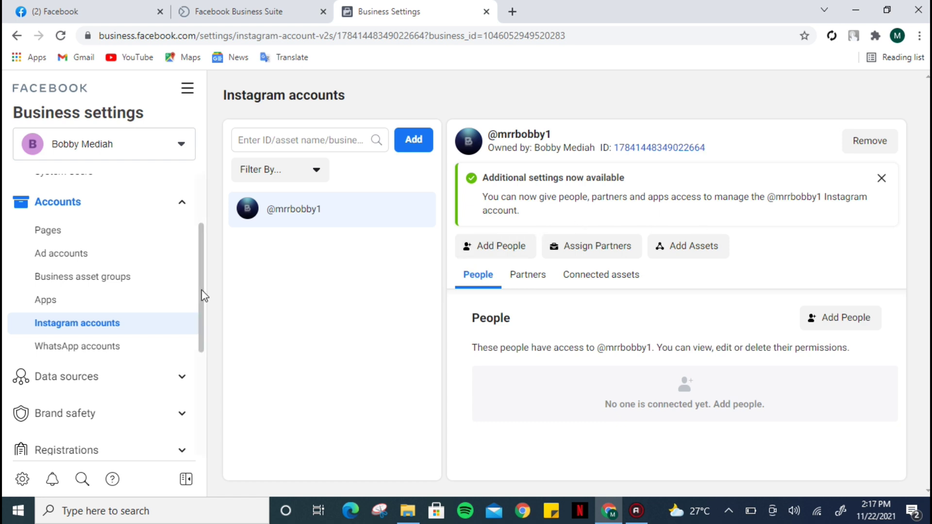
{"action": "left_click_drag", "start_coordinate": [203, 292], "coordinate": [205, 277]}
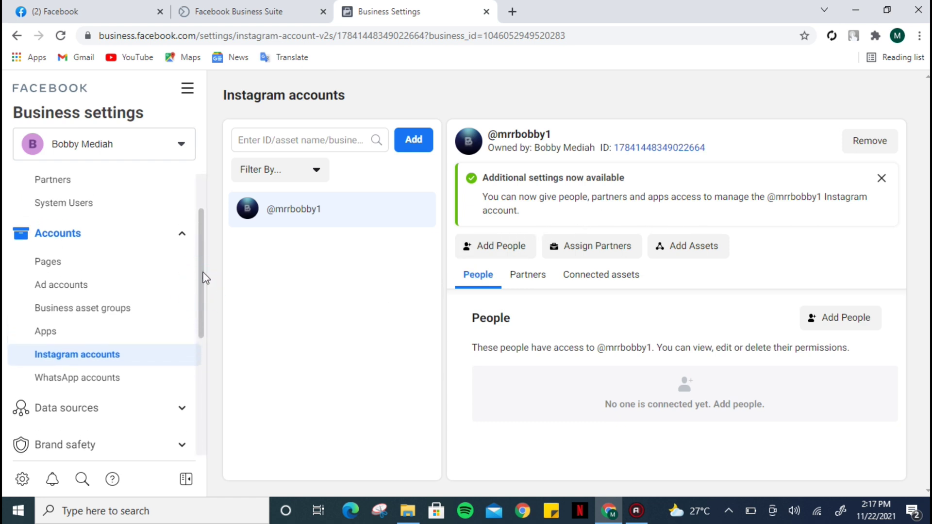
{"action": "left_click", "coordinate": [102, 285]}
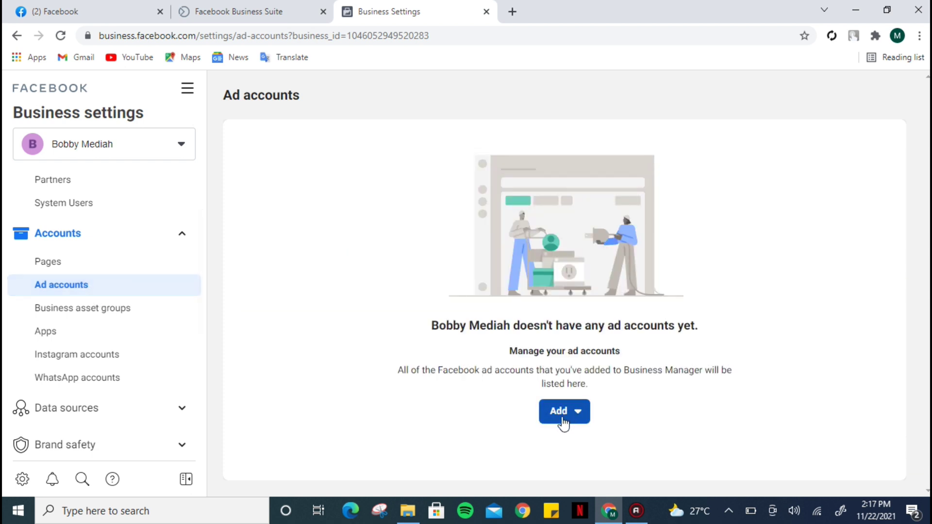
{"action": "left_click", "coordinate": [560, 412]}
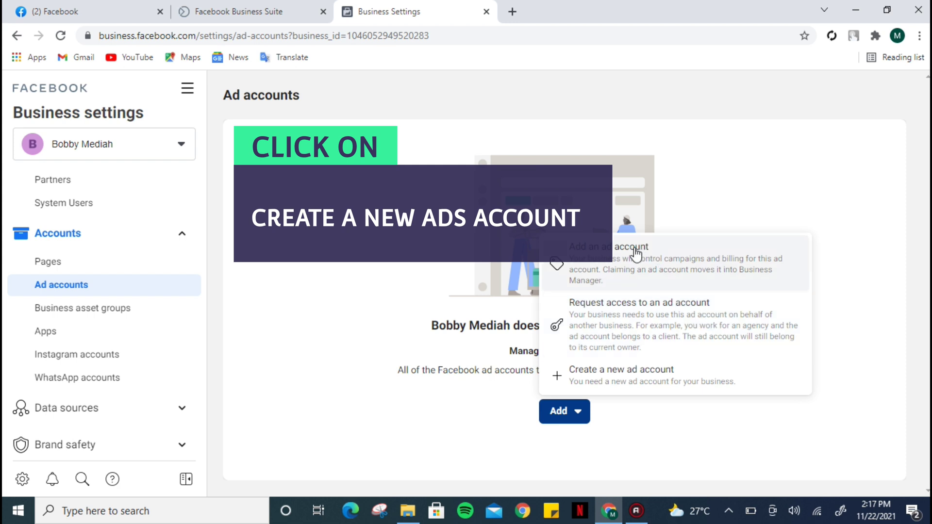
Step: Start a new ad account with the business's name as the account name
{"action": "left_click", "coordinate": [654, 378]}
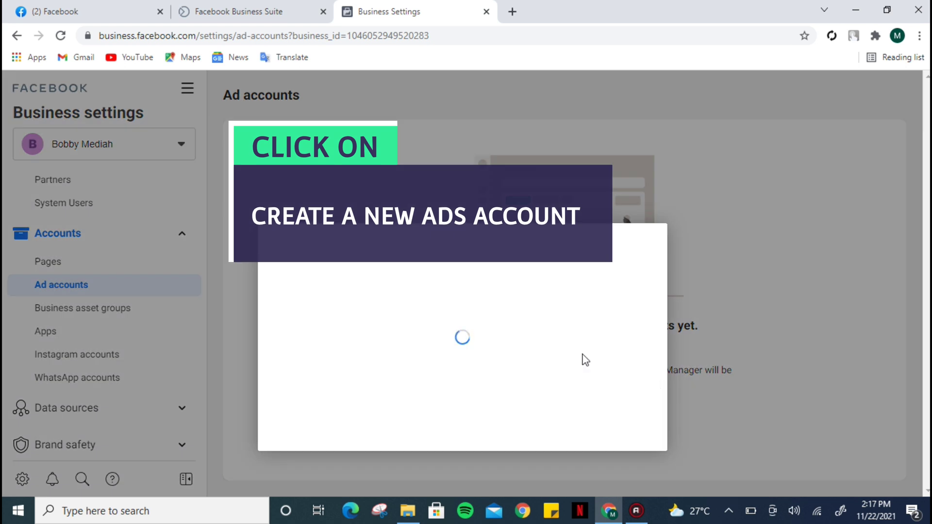
{"action": "scroll", "coordinate": [526, 267], "scroll_direction": "down", "scroll_amount": 2}
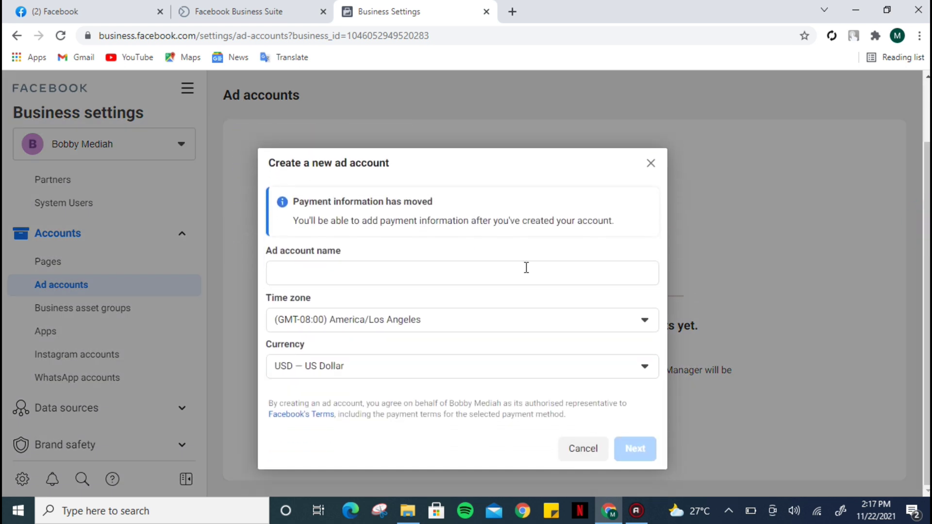
{"action": "left_click", "coordinate": [340, 270]}
{"action": "type", "text": "Bobby Med"}
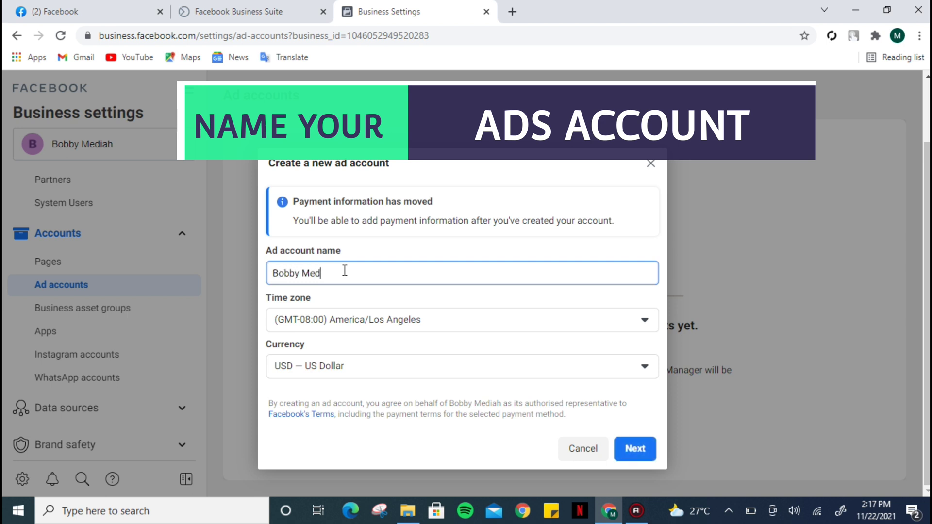
{"action": "type", "text": "iah"}
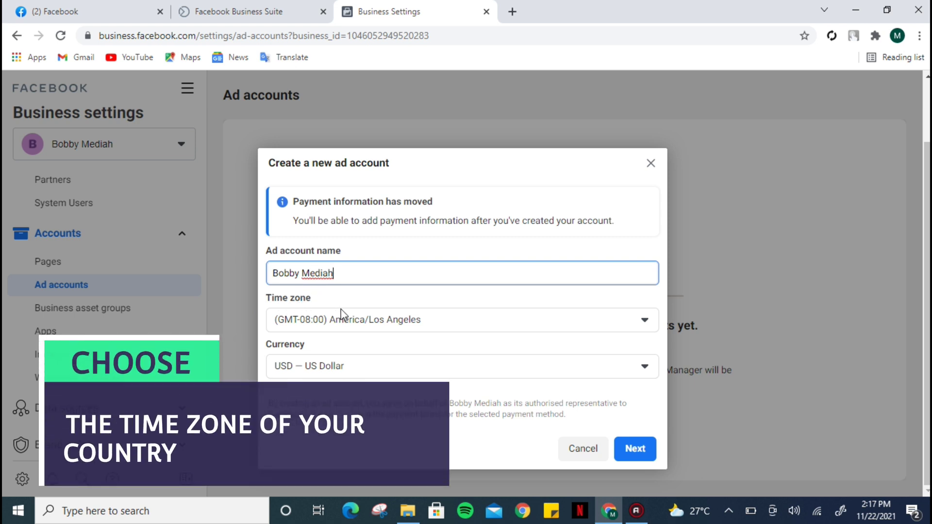
{"action": "left_click", "coordinate": [419, 325]}
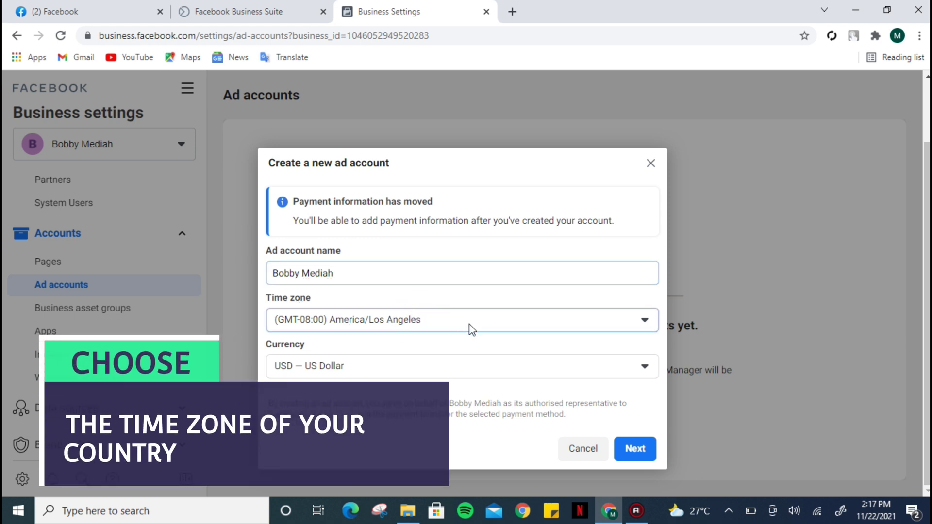
{"action": "left_click", "coordinate": [509, 325]}
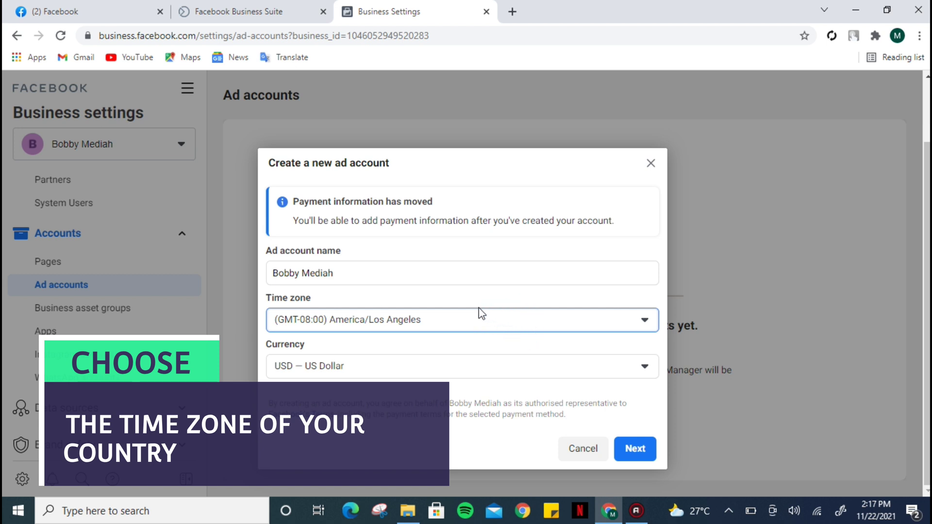
Step: Pick (GMT+01:00) Africa/Lagos from the new ad account's time zone list
{"action": "left_click", "coordinate": [458, 321]}
{"action": "key", "text": "Down"}
{"action": "key", "text": "Down"}
{"action": "key", "text": "Down"}
{"action": "key", "text": "Down"}
{"action": "key", "text": "Down"}
{"action": "key", "text": "Down"}
{"action": "key", "text": "Down"}
{"action": "key", "text": "Down"}
{"action": "key", "text": "Down"}
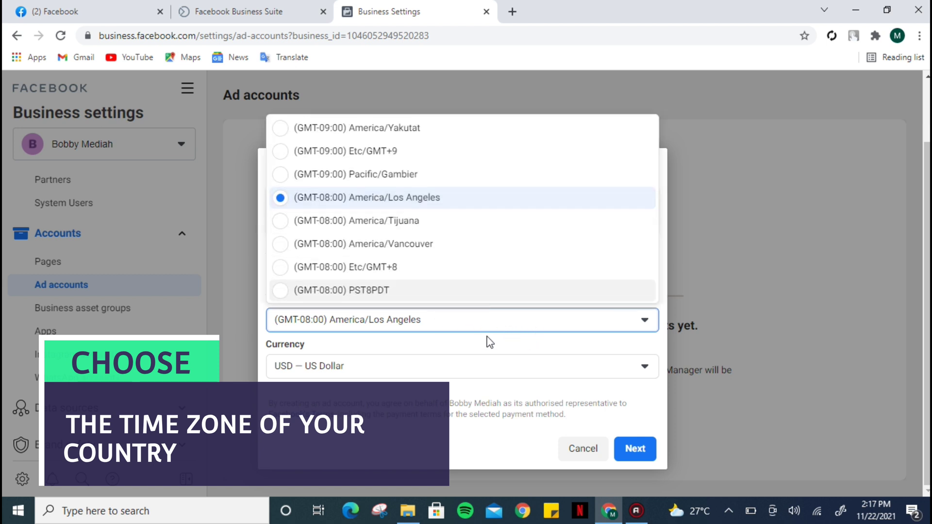
{"action": "key", "text": "Down"}
{"action": "key", "text": "Down"}
{"action": "key", "text": "Down"}
{"action": "key", "text": "Down"}
{"action": "key", "text": "Down"}
{"action": "key", "text": "Down"}
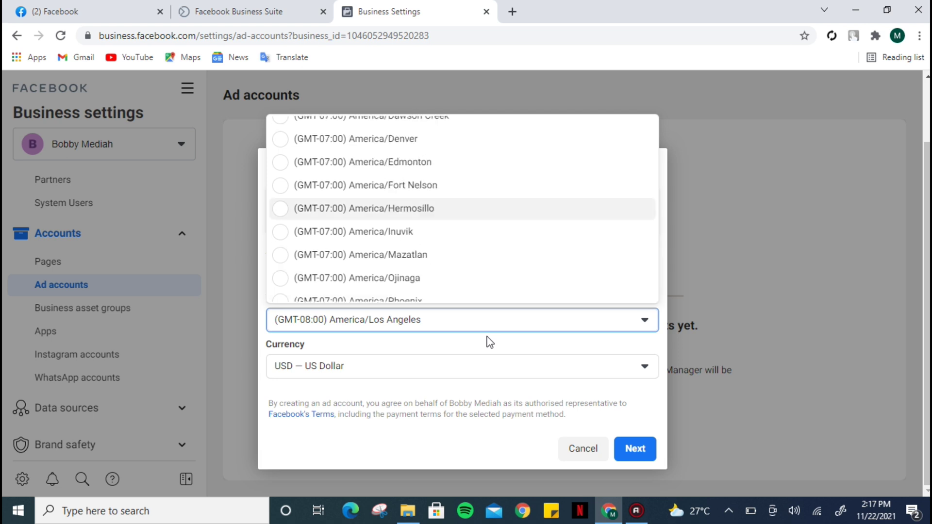
{"action": "key", "text": "Down"}
{"action": "key", "text": "Down"}
{"action": "key", "text": "Down"}
{"action": "key", "text": "Down"}
{"action": "key", "text": "Down"}
{"action": "key", "text": "Down"}
{"action": "key", "text": "Down"}
{"action": "key", "text": "Down"}
{"action": "key", "text": "Down"}
{"action": "key", "text": "Down"}
{"action": "key", "text": "Down"}
{"action": "key", "text": "Down"}
{"action": "key", "text": "Down"}
{"action": "key", "text": "Down"}
{"action": "key", "text": "Down"}
{"action": "key", "text": "Down"}
{"action": "key", "text": "Down"}
{"action": "key", "text": "Down"}
{"action": "key", "text": "Down"}
{"action": "key", "text": "Down"}
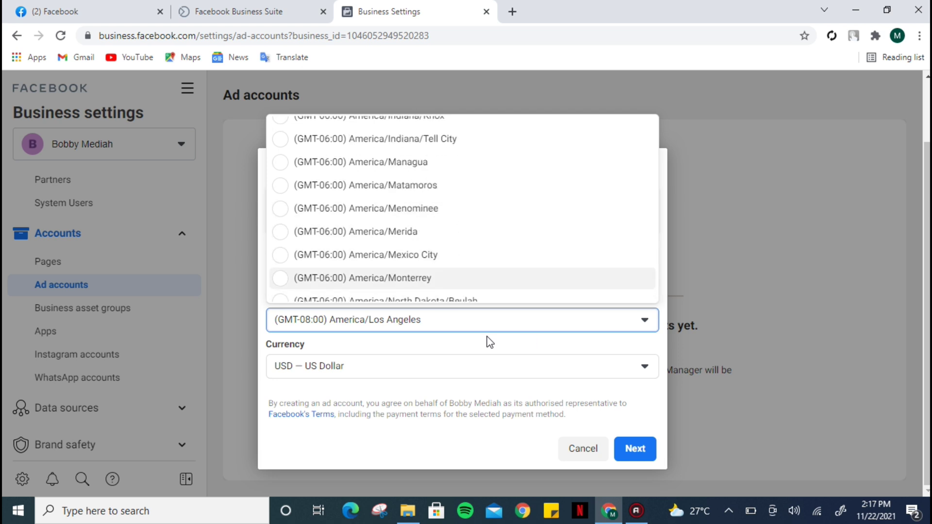
{"action": "key", "text": "Down"}
{"action": "key", "text": "Down"}
{"action": "key", "text": "Down"}
{"action": "key", "text": "Down"}
{"action": "key", "text": "Down"}
{"action": "key", "text": "Down"}
{"action": "key", "text": "Down"}
{"action": "key", "text": "Down"}
{"action": "key", "text": "Down"}
{"action": "key", "text": "Down"}
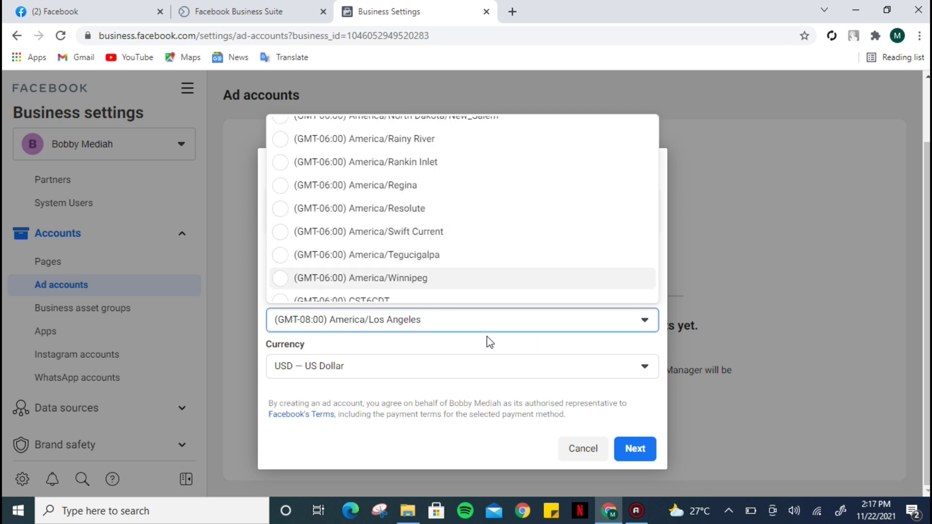
{"action": "key", "text": "Down"}
{"action": "key", "text": "Down"}
{"action": "key", "text": "Down"}
{"action": "key", "text": "Down"}
{"action": "key", "text": "Down"}
{"action": "key", "text": "Down"}
{"action": "key", "text": "Down"}
{"action": "key", "text": "Down"}
{"action": "key", "text": "Down"}
{"action": "key", "text": "Down"}
{"action": "key", "text": "Down"}
{"action": "key", "text": "Down"}
{"action": "key", "text": "Down"}
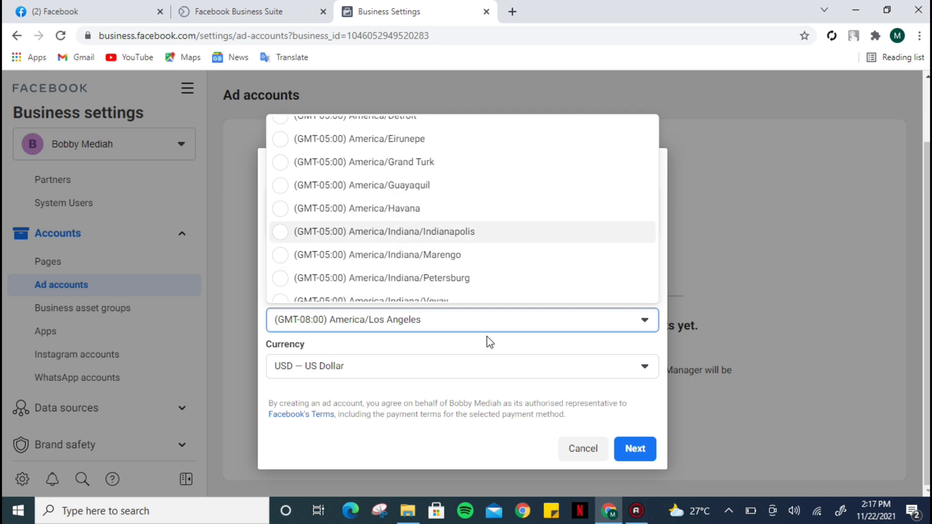
{"action": "key", "text": "Down"}
{"action": "key", "text": "Down"}
{"action": "key", "text": "Down"}
{"action": "key", "text": "Down"}
{"action": "key", "text": "Down"}
{"action": "key", "text": "Down"}
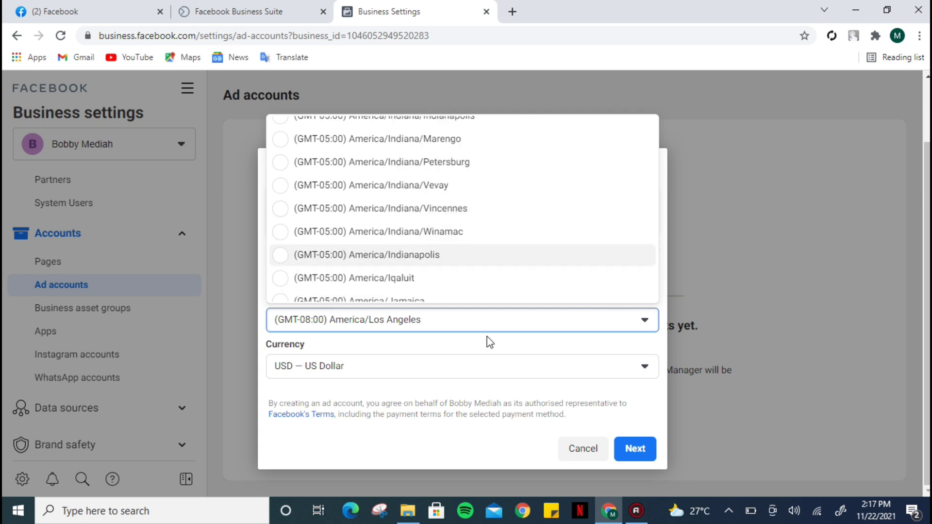
{"action": "key", "text": "Down"}
{"action": "key", "text": "Down"}
{"action": "key", "text": "Down"}
{"action": "key", "text": "Down"}
{"action": "key", "text": "Down"}
{"action": "key", "text": "Down"}
{"action": "key", "text": "Down"}
{"action": "key", "text": "Down"}
{"action": "key", "text": "Down"}
{"action": "key", "text": "Down"}
{"action": "key", "text": "Down"}
{"action": "key", "text": "Down"}
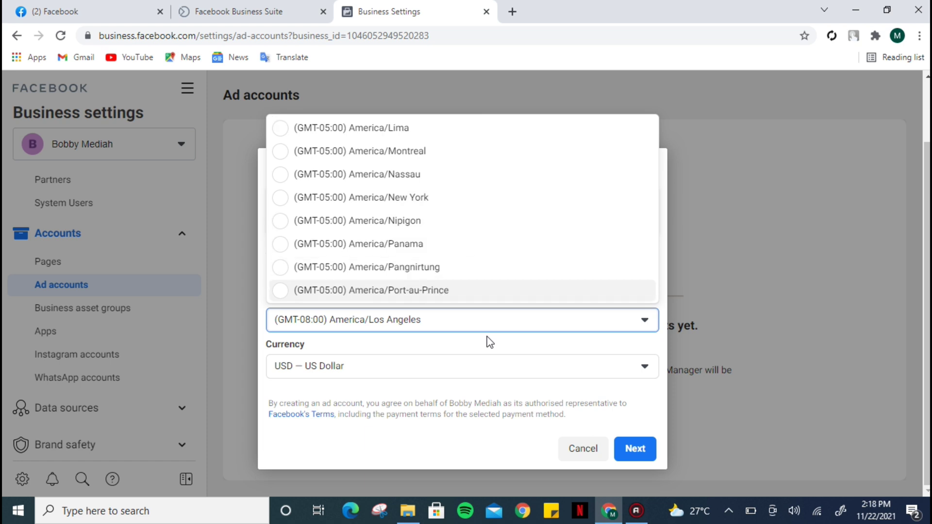
{"action": "key", "text": "Down"}
{"action": "key", "text": "Down"}
{"action": "key", "text": "Down"}
{"action": "key", "text": "Down"}
{"action": "key", "text": "Down"}
{"action": "key", "text": "Down"}
{"action": "key", "text": "Down"}
{"action": "key", "text": "Down"}
{"action": "key", "text": "Down"}
{"action": "key", "text": "Down"}
{"action": "key", "text": "Down"}
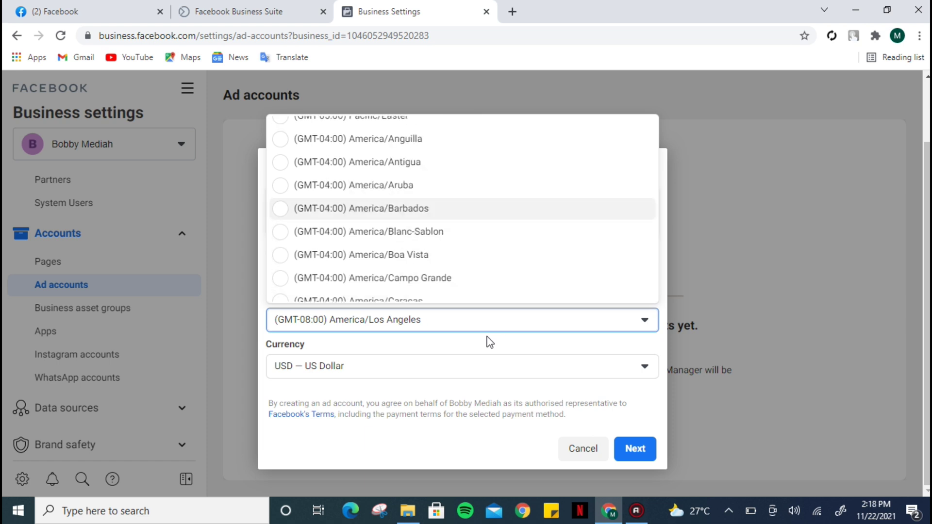
{"action": "key", "text": "Down"}
{"action": "key", "text": "Down"}
{"action": "key", "text": "Down"}
{"action": "key", "text": "Down"}
{"action": "key", "text": "Down"}
{"action": "key", "text": "Down"}
{"action": "key", "text": "Down"}
{"action": "key", "text": "Down"}
{"action": "key", "text": "Down"}
{"action": "key", "text": "Down"}
{"action": "key", "text": "Down"}
{"action": "key", "text": "Down"}
{"action": "key", "text": "Down"}
{"action": "key", "text": "Down"}
{"action": "key", "text": "Down"}
{"action": "key", "text": "Down"}
{"action": "key", "text": "Down"}
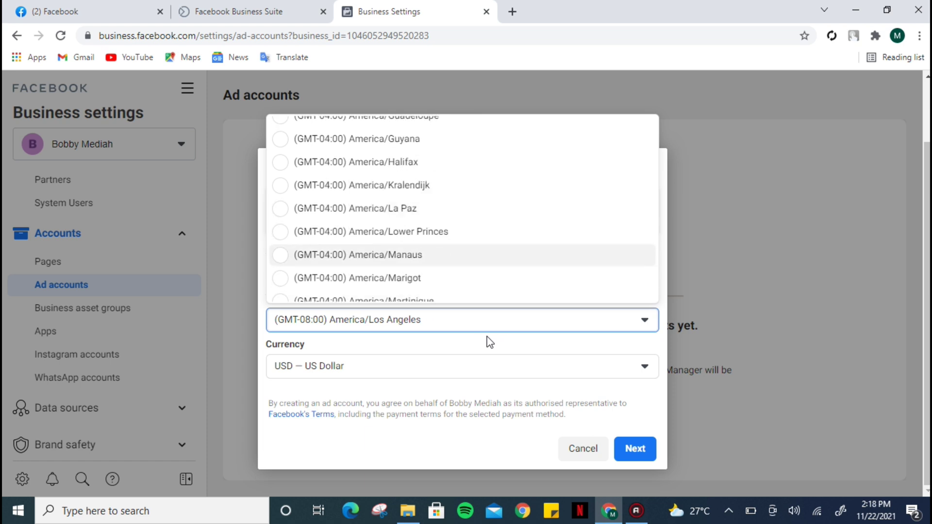
{"action": "key", "text": "Down"}
{"action": "key", "text": "Down"}
{"action": "key", "text": "Down"}
{"action": "key", "text": "Down"}
{"action": "key", "text": "Down"}
{"action": "key", "text": "Down"}
{"action": "key", "text": "Down"}
{"action": "key", "text": "Down"}
{"action": "key", "text": "Down"}
{"action": "key", "text": "Down"}
{"action": "key", "text": "Down"}
{"action": "key", "text": "Down"}
{"action": "key", "text": "Down"}
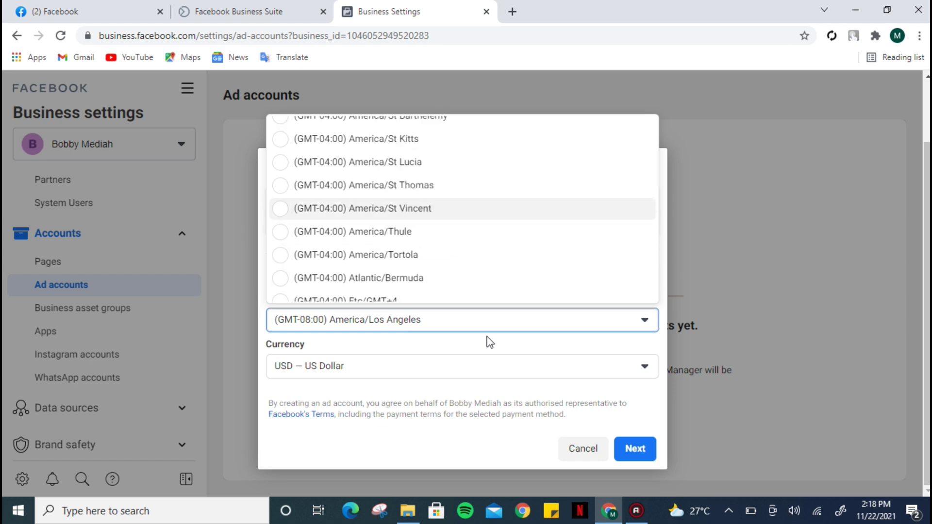
{"action": "key", "text": "Down"}
{"action": "key", "text": "Down"}
{"action": "key", "text": "Down"}
{"action": "key", "text": "Down"}
{"action": "key", "text": "Down"}
{"action": "key", "text": "Down"}
{"action": "key", "text": "Down"}
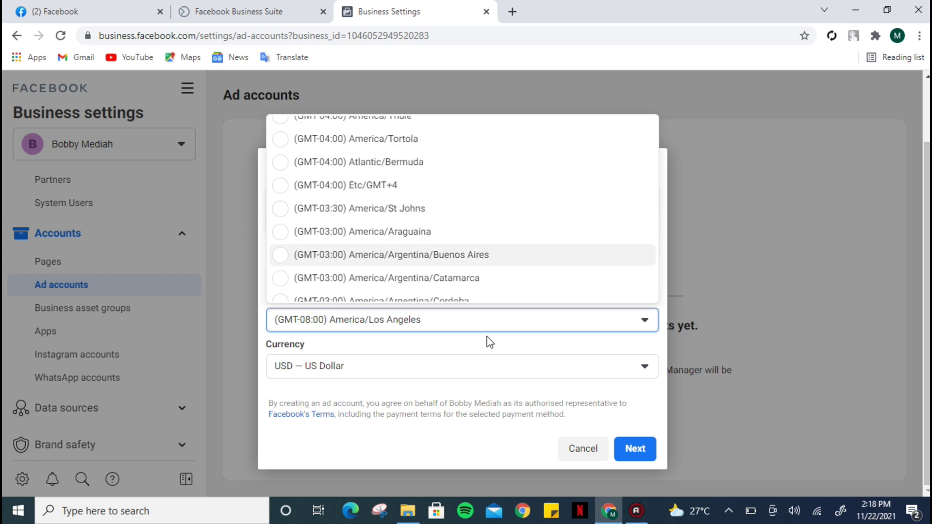
{"action": "key", "text": "Down"}
{"action": "key", "text": "Down"}
{"action": "key", "text": "Down"}
{"action": "key", "text": "Down"}
{"action": "key", "text": "Down"}
{"action": "key", "text": "Down"}
{"action": "key", "text": "Down"}
{"action": "key", "text": "Down"}
{"action": "key", "text": "Down"}
{"action": "key", "text": "Down"}
{"action": "key", "text": "Down"}
{"action": "key", "text": "Down"}
{"action": "key", "text": "Down"}
{"action": "key", "text": "Down"}
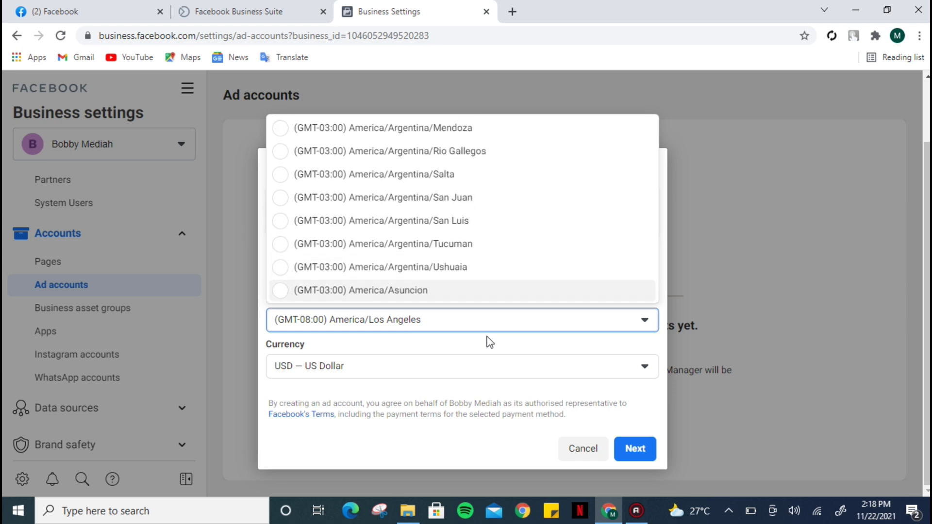
{"action": "key", "text": "Down"}
{"action": "key", "text": "Down"}
{"action": "key", "text": "Down"}
{"action": "key", "text": "Down"}
{"action": "key", "text": "Down"}
{"action": "key", "text": "Down"}
{"action": "key", "text": "Down"}
{"action": "key", "text": "Down"}
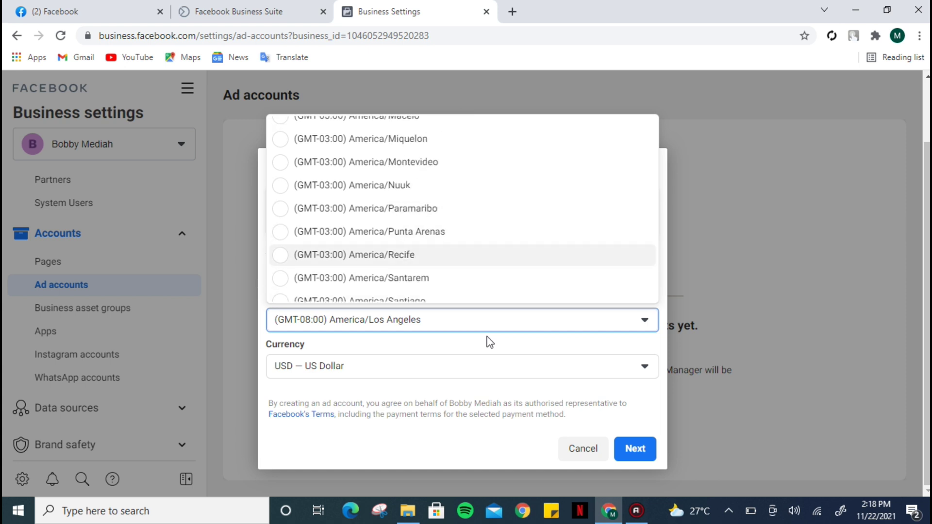
{"action": "key", "text": "Down"}
{"action": "key", "text": "Down"}
{"action": "key", "text": "Down"}
{"action": "key", "text": "Down"}
{"action": "key", "text": "Down"}
{"action": "key", "text": "Down"}
{"action": "key", "text": "Down"}
{"action": "key", "text": "Down"}
{"action": "key", "text": "Down"}
{"action": "key", "text": "Down"}
{"action": "key", "text": "Down"}
{"action": "key", "text": "Down"}
{"action": "key", "text": "Down"}
{"action": "key", "text": "Down"}
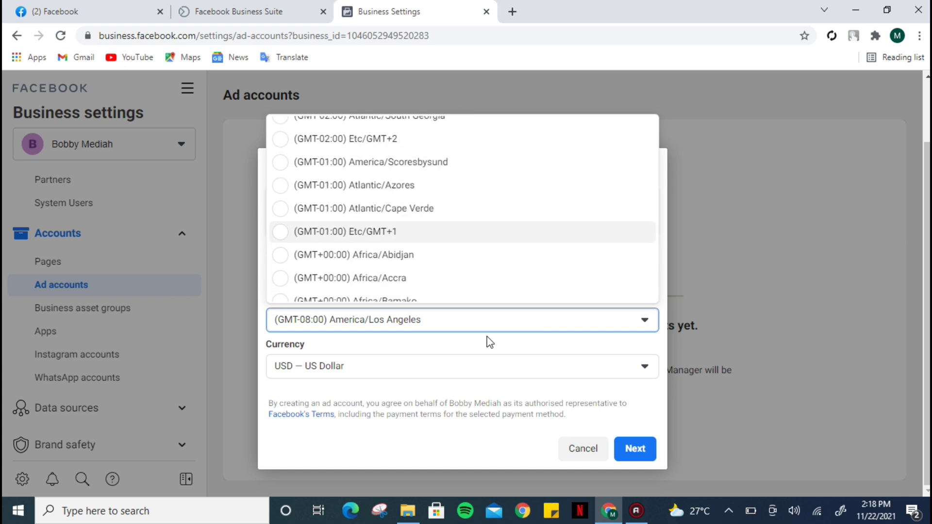
{"action": "key", "text": "Down"}
{"action": "key", "text": "Down"}
{"action": "key", "text": "Down"}
{"action": "key", "text": "Down"}
{"action": "key", "text": "Down"}
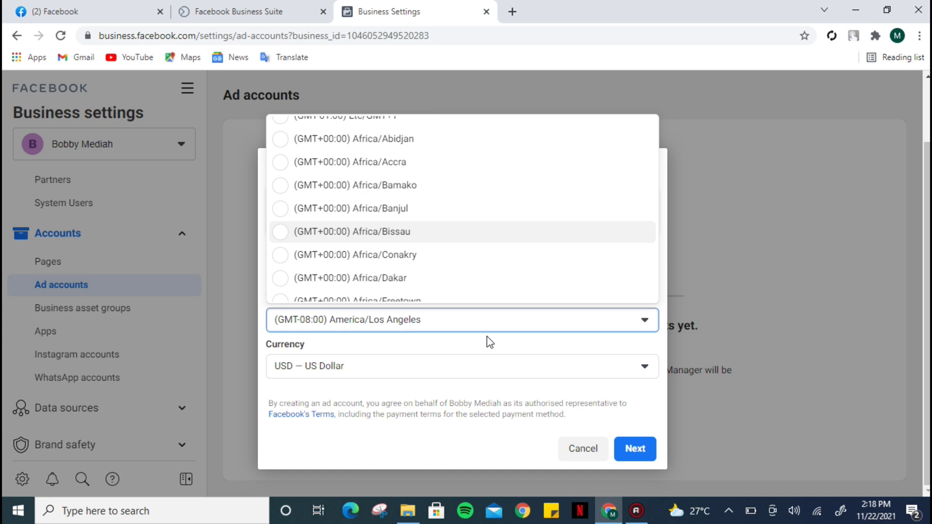
{"action": "key", "text": "Down"}
{"action": "key", "text": "Down"}
{"action": "key", "text": "Down"}
{"action": "key", "text": "Down"}
{"action": "key", "text": "Down"}
{"action": "key", "text": "Down"}
{"action": "key", "text": "Down"}
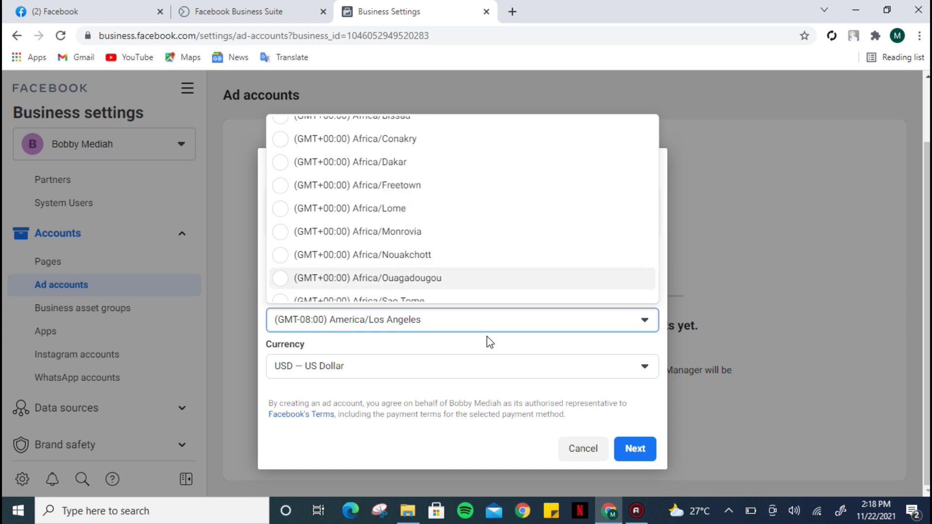
{"action": "key", "text": "Down"}
{"action": "key", "text": "Down"}
{"action": "key", "text": "Down"}
{"action": "key", "text": "Down"}
{"action": "key", "text": "Down"}
{"action": "key", "text": "Down"}
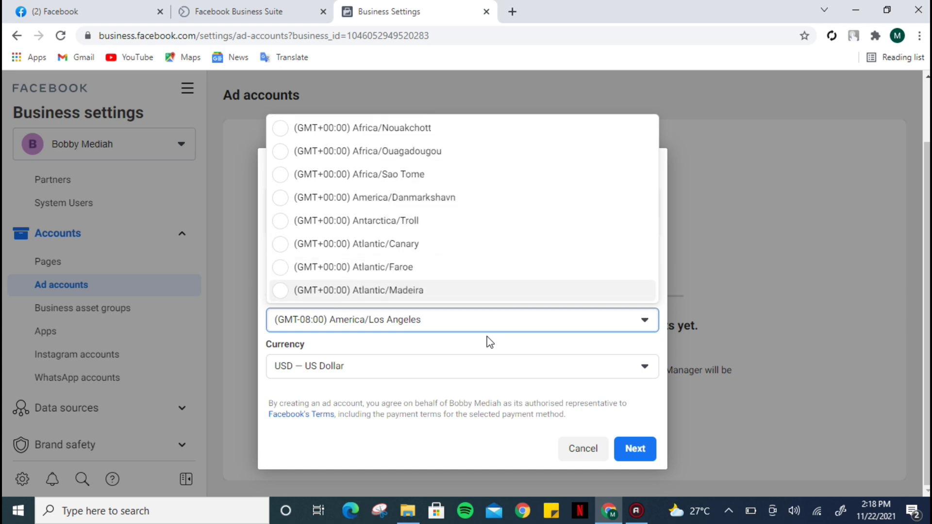
{"action": "key", "text": "Down"}
{"action": "key", "text": "Down"}
{"action": "key", "text": "Down"}
{"action": "key", "text": "Down"}
{"action": "key", "text": "Down"}
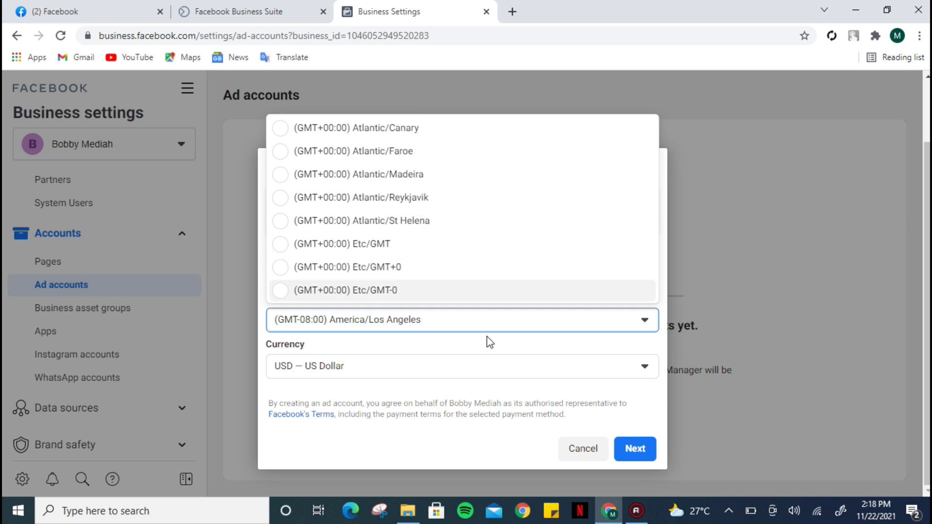
{"action": "key", "text": "Down"}
{"action": "key", "text": "Down"}
{"action": "key", "text": "Down"}
{"action": "key", "text": "Down"}
{"action": "key", "text": "Down"}
{"action": "key", "text": "Down"}
{"action": "key", "text": "Down"}
{"action": "key", "text": "Down"}
{"action": "key", "text": "Down"}
{"action": "key", "text": "Down"}
{"action": "key", "text": "Down"}
{"action": "key", "text": "Down"}
{"action": "key", "text": "Down"}
{"action": "key", "text": "Down"}
{"action": "key", "text": "Down"}
{"action": "key", "text": "Down"}
{"action": "key", "text": "Down"}
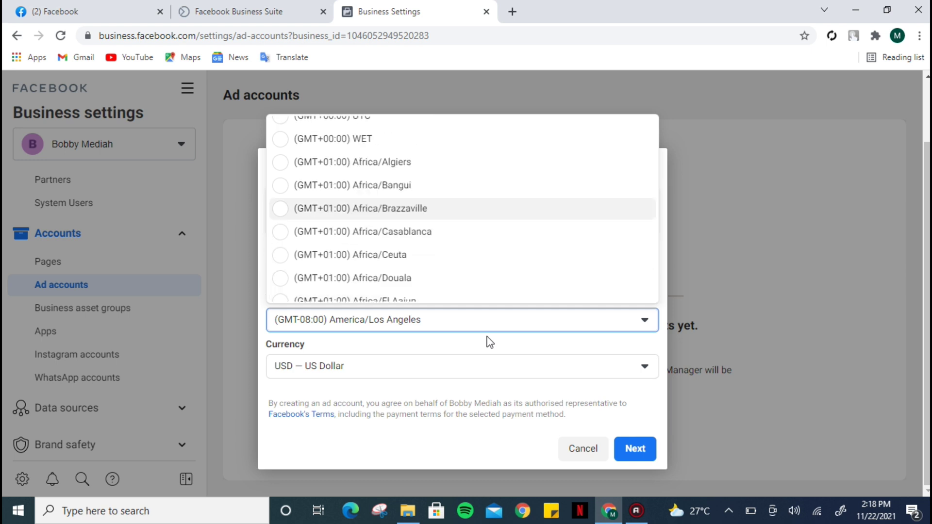
{"action": "key", "text": "Down"}
{"action": "key", "text": "Down"}
{"action": "key", "text": "Down"}
{"action": "key", "text": "Down"}
{"action": "key", "text": "Down"}
{"action": "key", "text": "Down"}
{"action": "key", "text": "Down"}
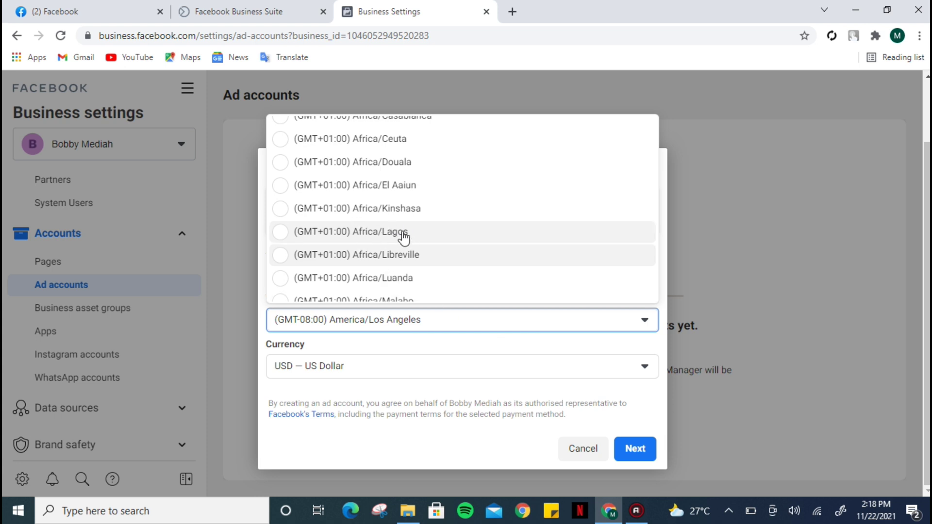
{"action": "left_click", "coordinate": [388, 236]}
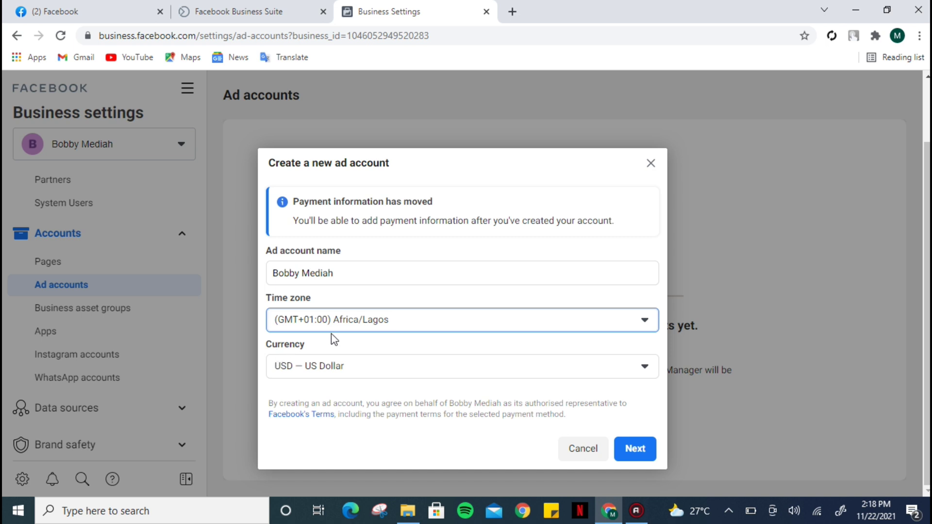
Step: Change the ad account currency from US Dollar to NGN — Nigerian Naira
{"action": "left_click", "coordinate": [644, 368]}
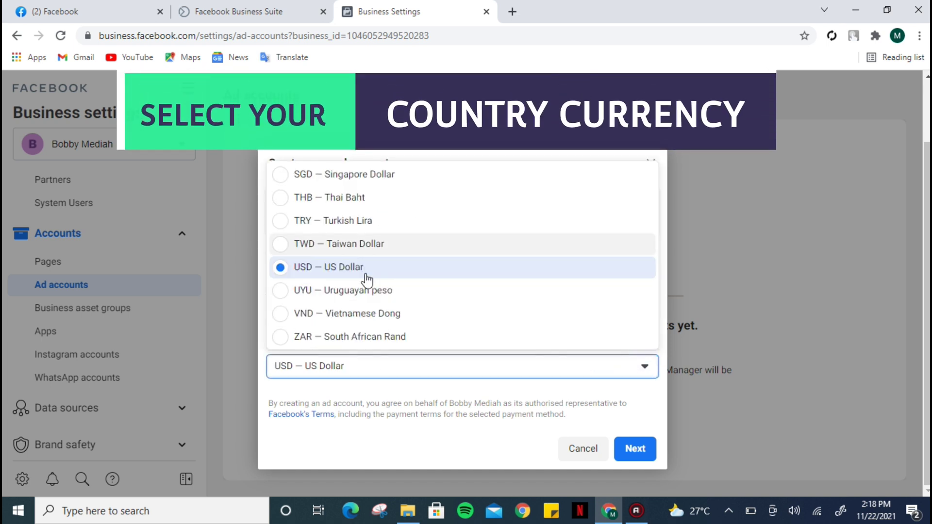
{"action": "scroll", "coordinate": [366, 280], "scroll_direction": "up", "scroll_amount": 5}
{"action": "key", "text": "Up"}
{"action": "key", "text": "Up"}
{"action": "key", "text": "Up"}
{"action": "key", "text": "Up"}
{"action": "key", "text": "Up"}
{"action": "key", "text": "Up"}
{"action": "key", "text": "Up"}
{"action": "key", "text": "Up"}
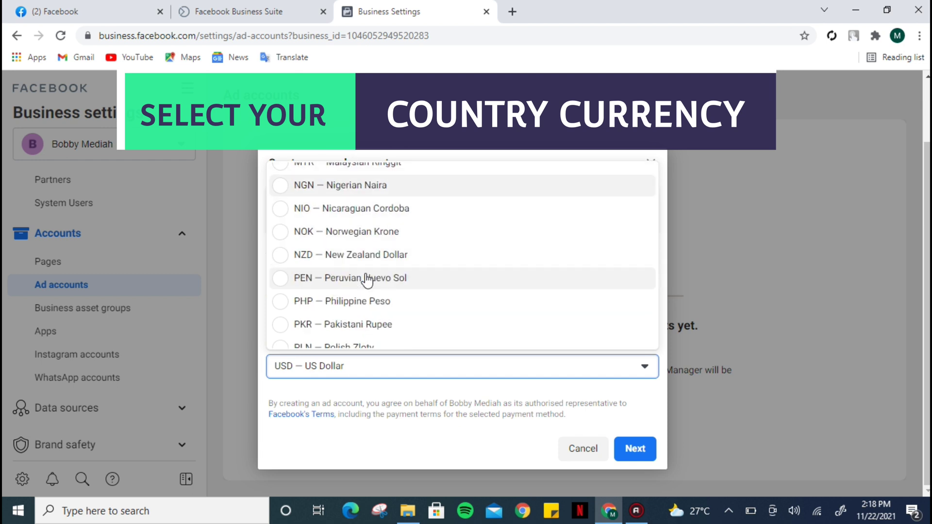
{"action": "left_click", "coordinate": [335, 187]}
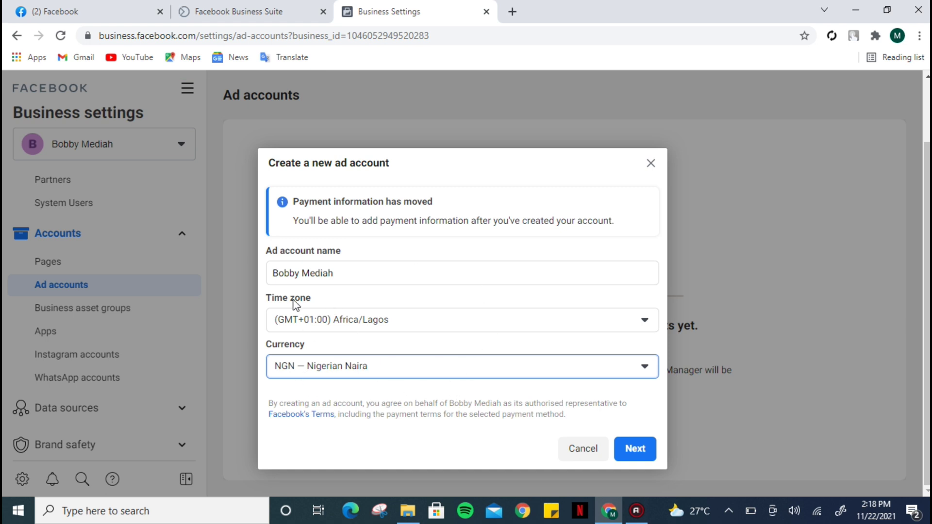
Step: Mark the ad account as for My business and create it
{"action": "left_click", "coordinate": [640, 450]}
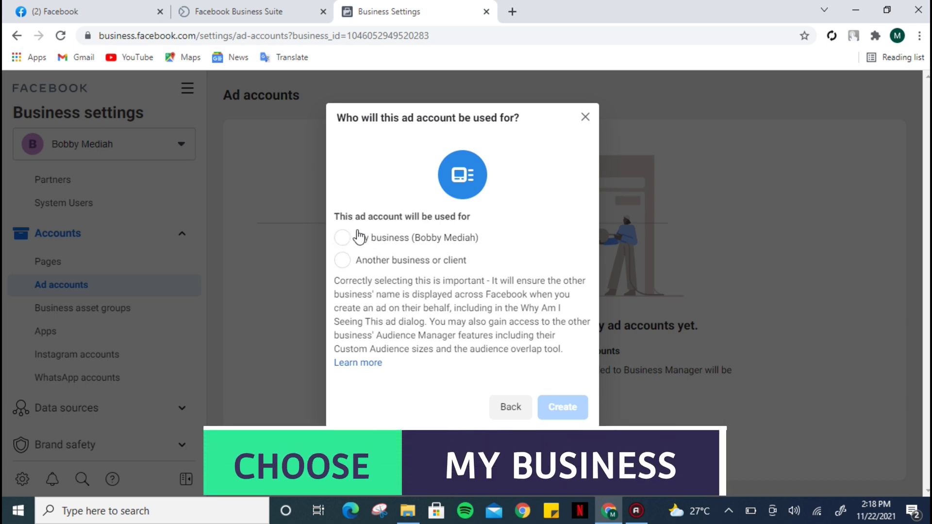
{"action": "left_click", "coordinate": [385, 241]}
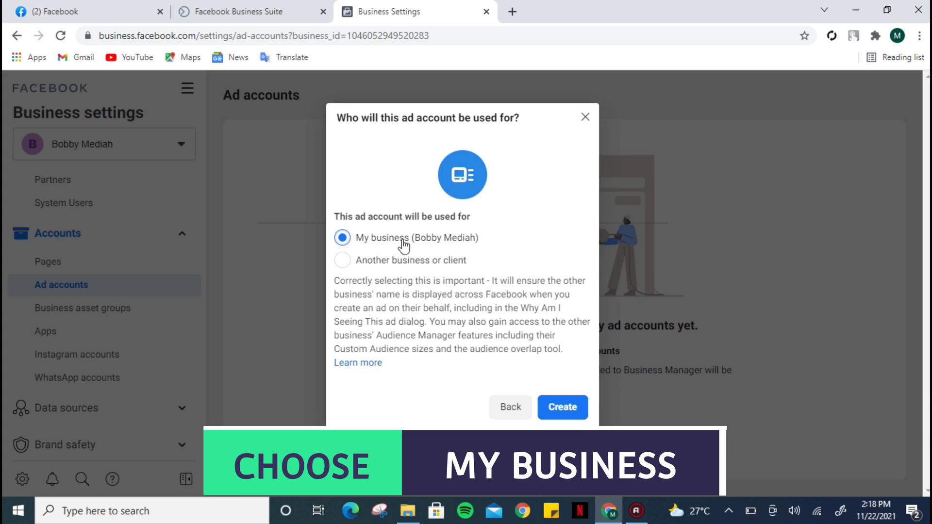
{"action": "left_click", "coordinate": [565, 410]}
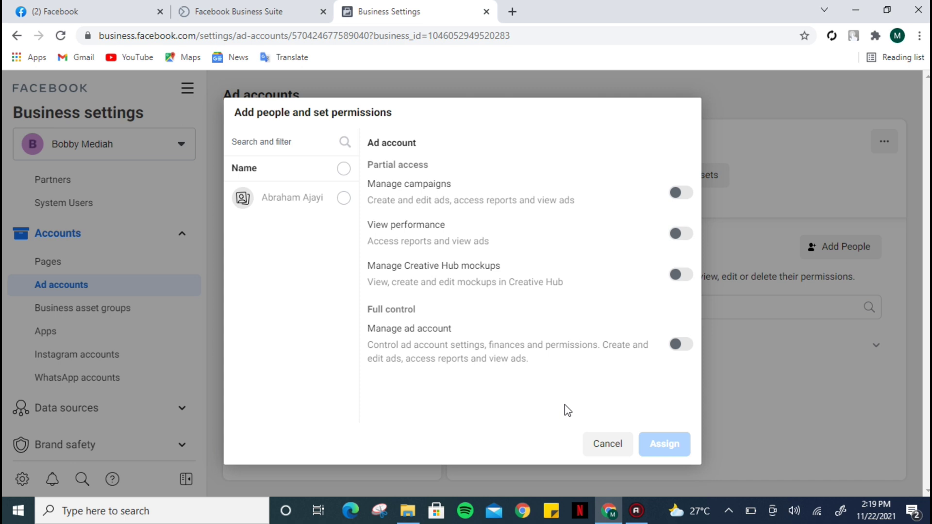
Step: Assign the listed admin full-control Manage ad account access and dismiss the confirmation
{"action": "left_click", "coordinate": [344, 199]}
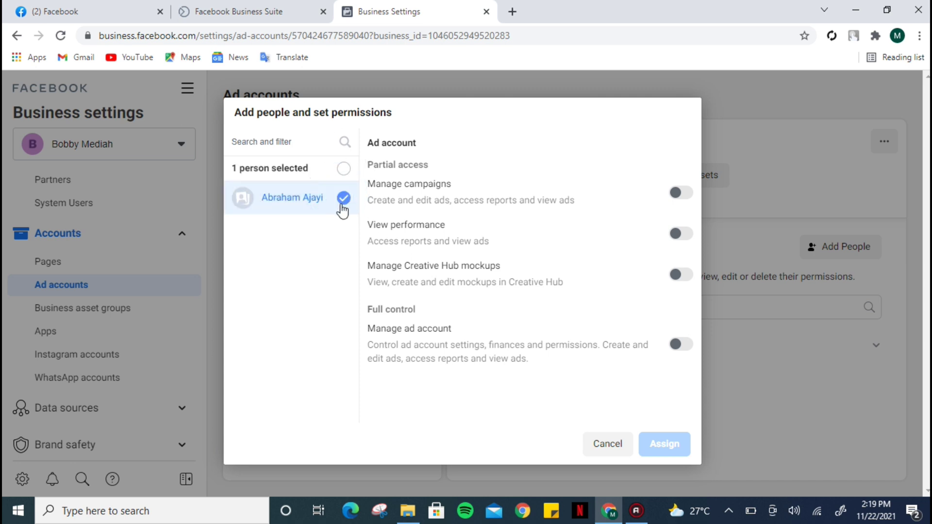
{"action": "left_click", "coordinate": [682, 346]}
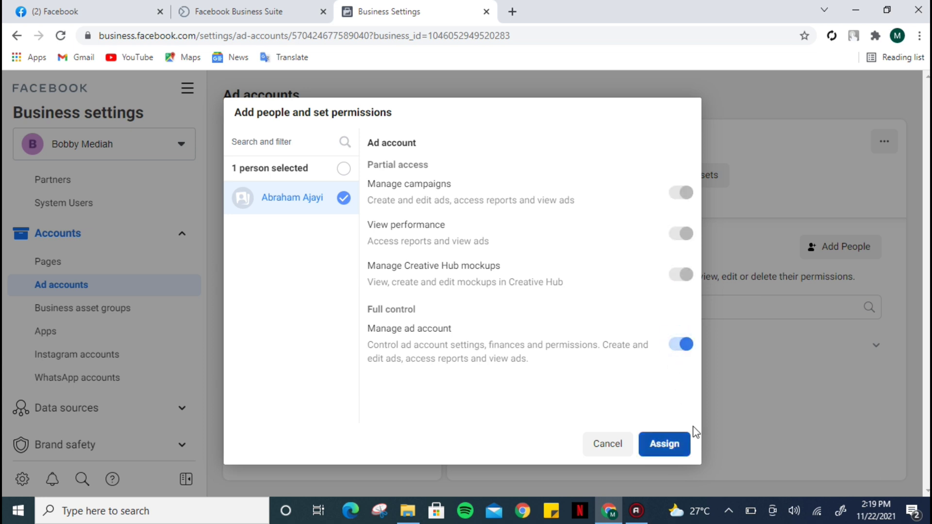
{"action": "left_click", "coordinate": [672, 448]}
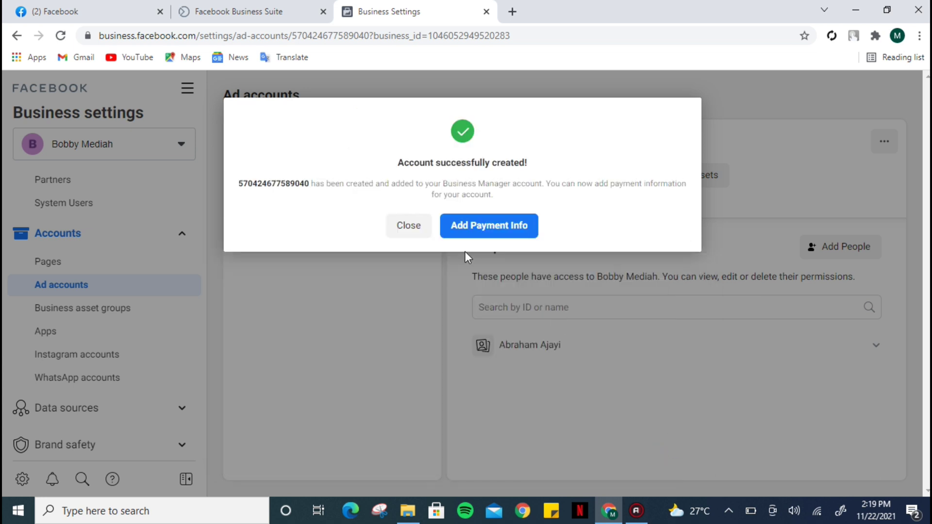
{"action": "left_click", "coordinate": [416, 227]}
Step: Exit without adding payment info and scroll the sidebar down
{"action": "left_click", "coordinate": [530, 232]}
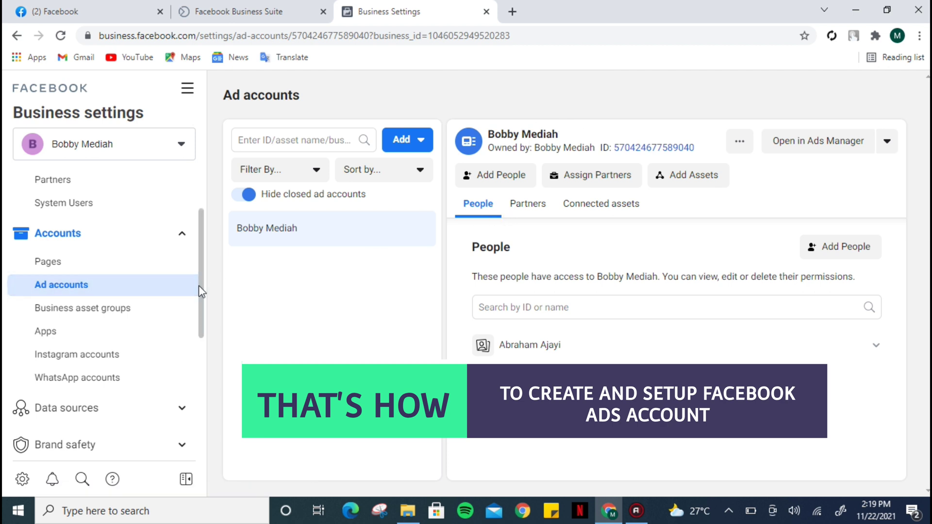
{"action": "left_click_drag", "start_coordinate": [201, 287], "coordinate": [209, 416]}
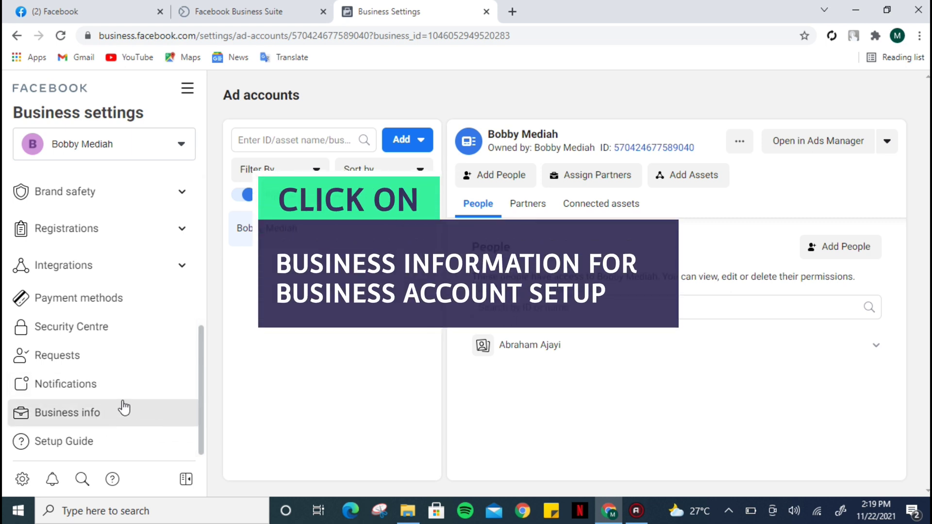
Step: In Business info, search 'bo' and save Bobby as the Primary Page
{"action": "left_click", "coordinate": [143, 416]}
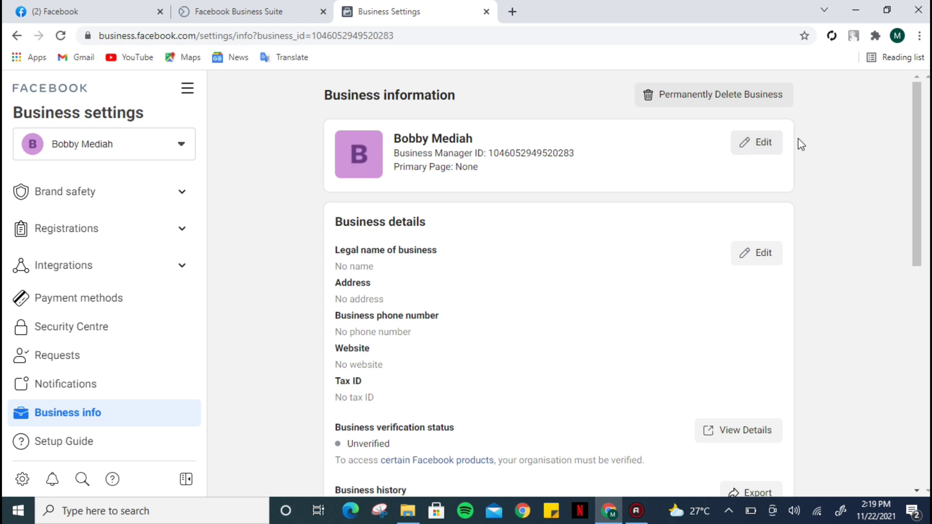
{"action": "left_click", "coordinate": [761, 150]}
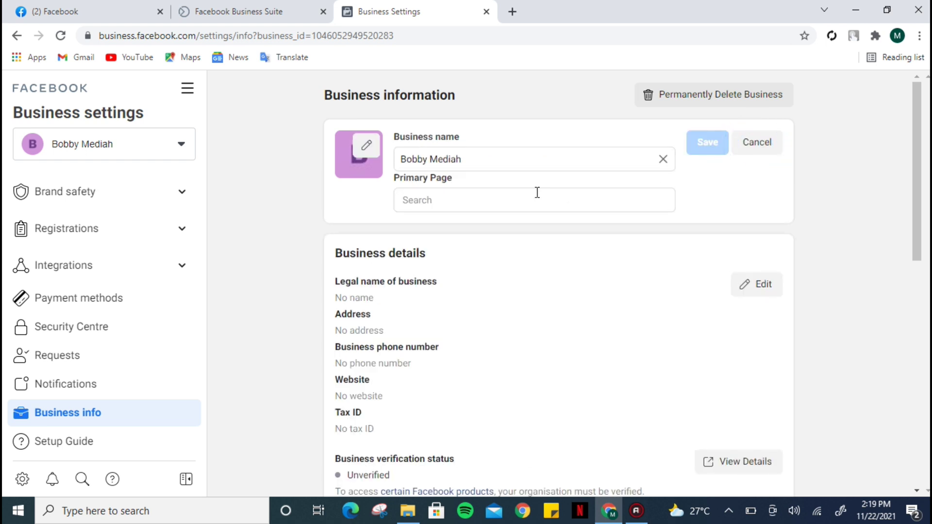
{"action": "left_click", "coordinate": [430, 197]}
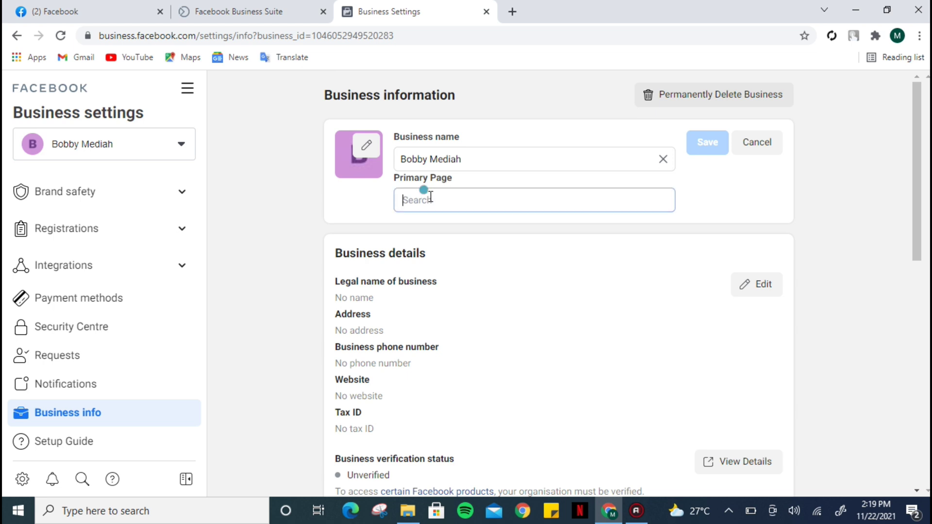
{"action": "type", "text": "bo"}
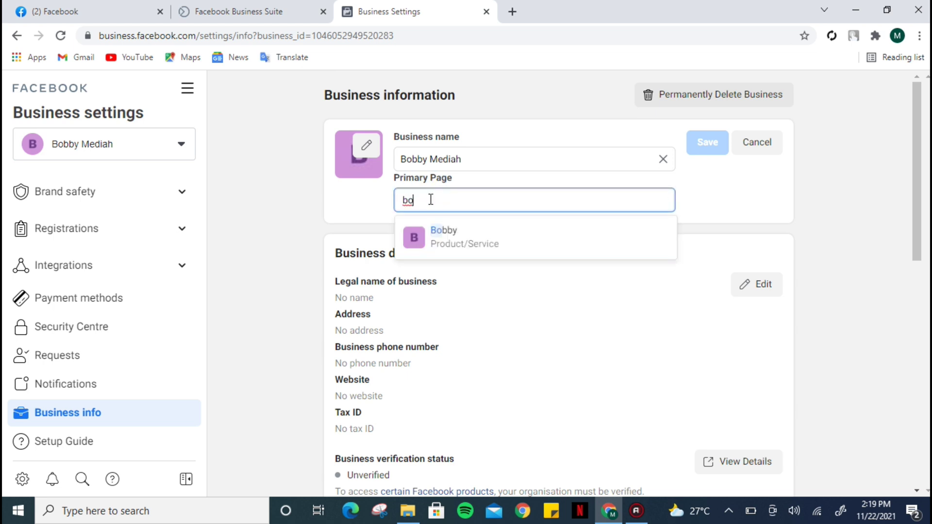
{"action": "left_click", "coordinate": [446, 235]}
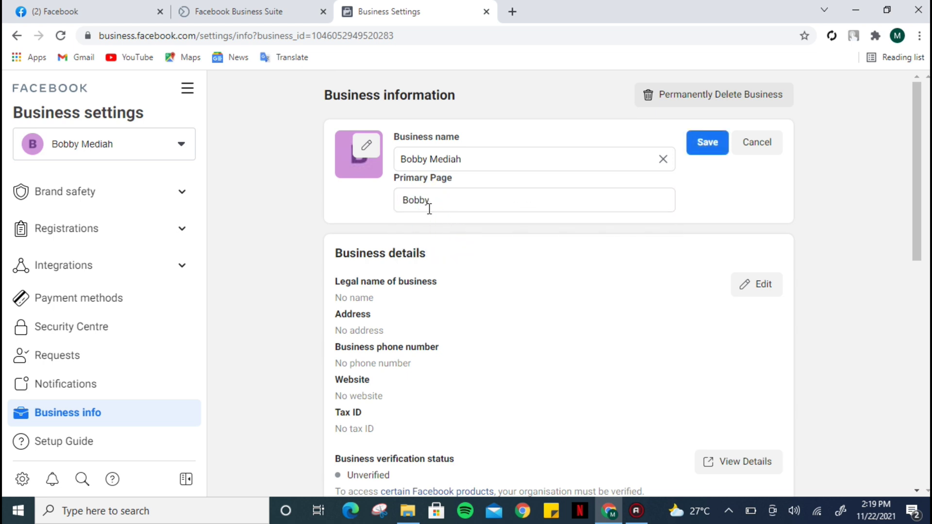
{"action": "left_click", "coordinate": [704, 145]}
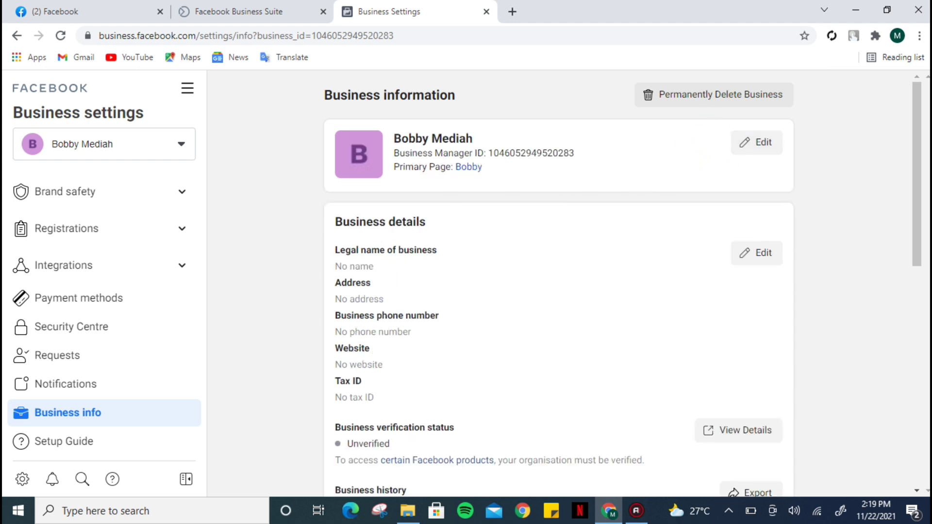
{"action": "left_click", "coordinate": [919, 191]}
{"action": "left_click_drag", "start_coordinate": [919, 192], "coordinate": [918, 228]}
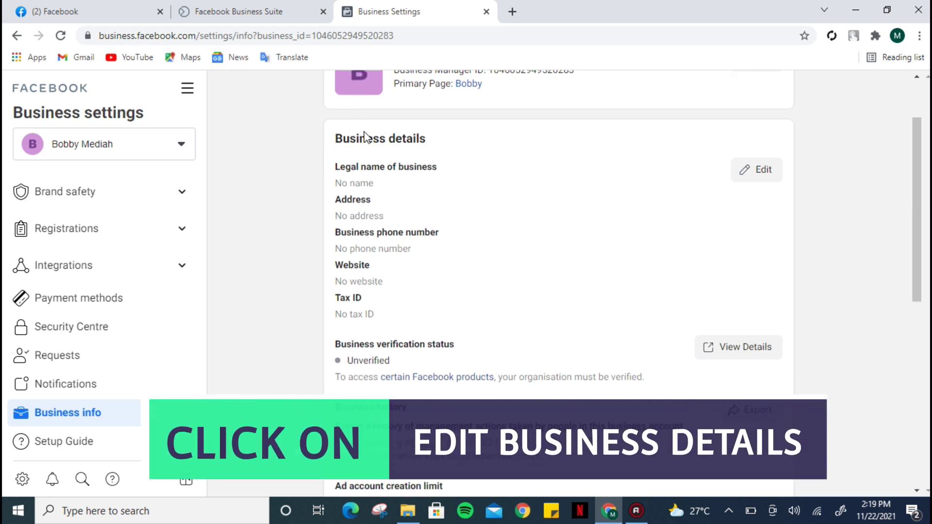
Step: Enter 'Bobbb' as the legal business name and set the country to Nigeria
{"action": "left_click", "coordinate": [753, 176]}
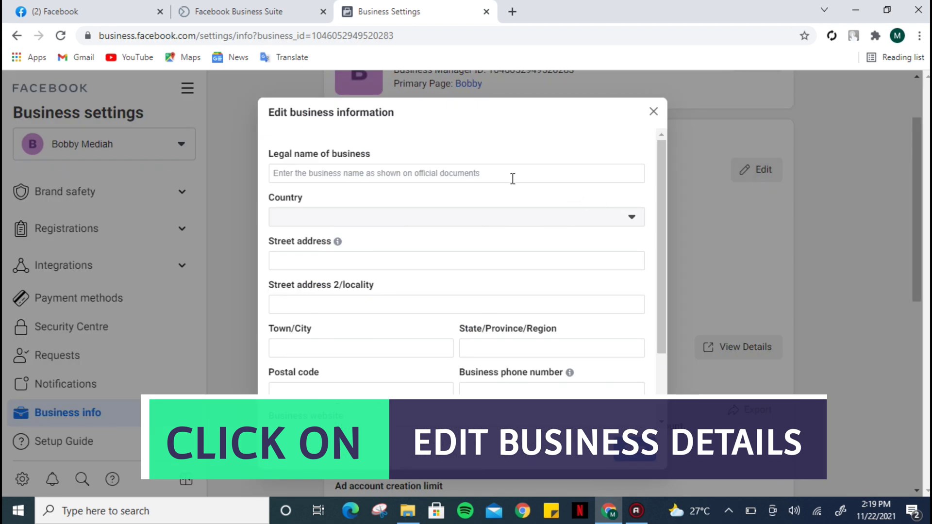
{"action": "left_click", "coordinate": [341, 174]}
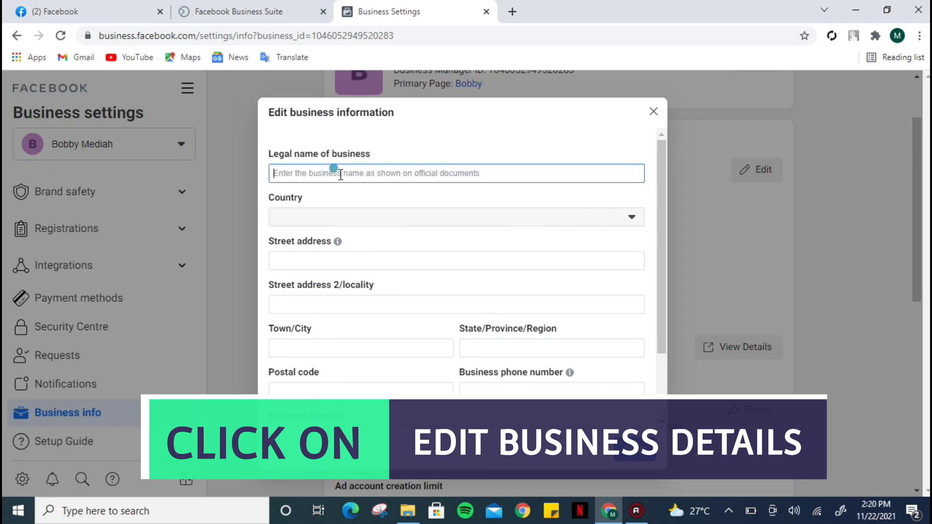
{"action": "type", "text": "Bob"}
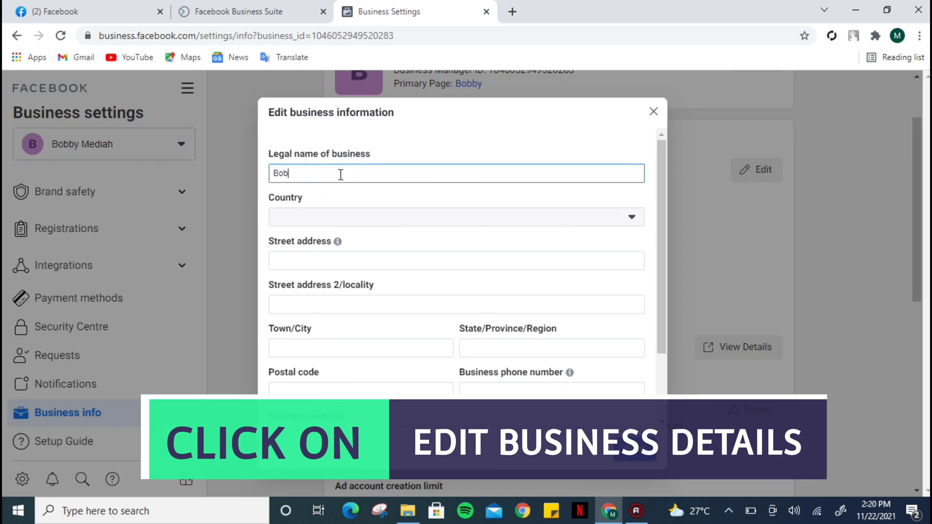
{"action": "type", "text": "bby Mediah"}
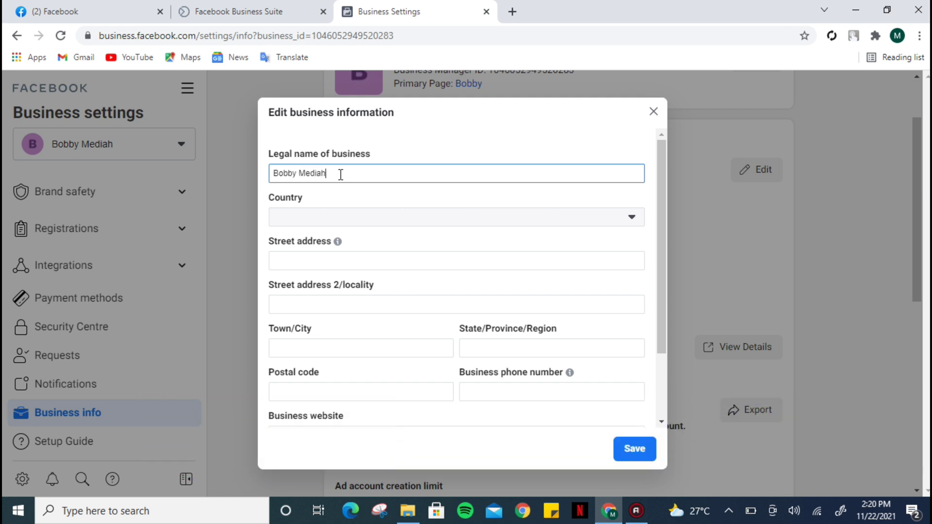
{"action": "left_click", "coordinate": [340, 222]}
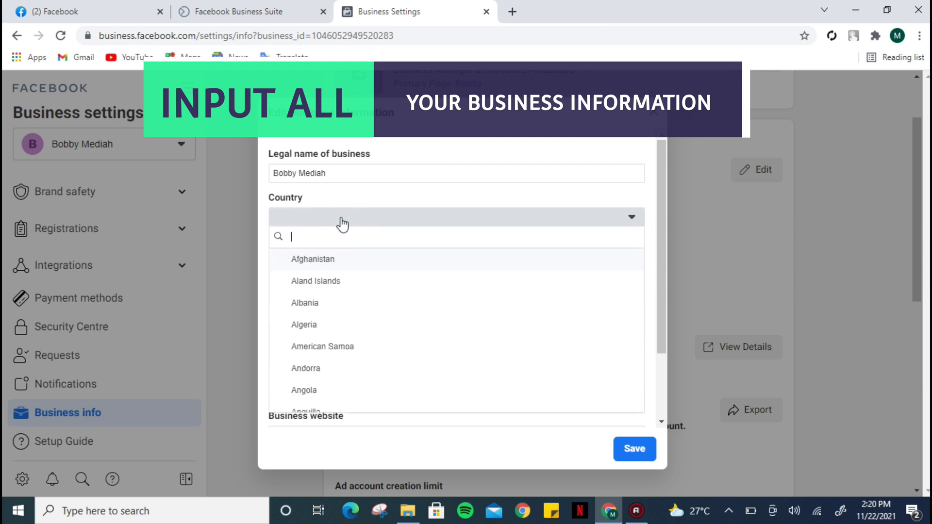
{"action": "type", "text": "nig"}
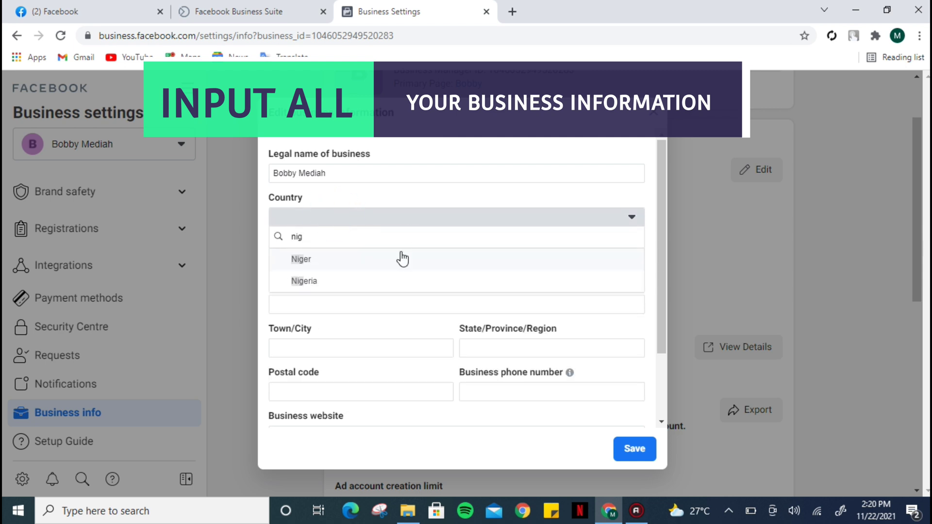
{"action": "left_click", "coordinate": [358, 282]}
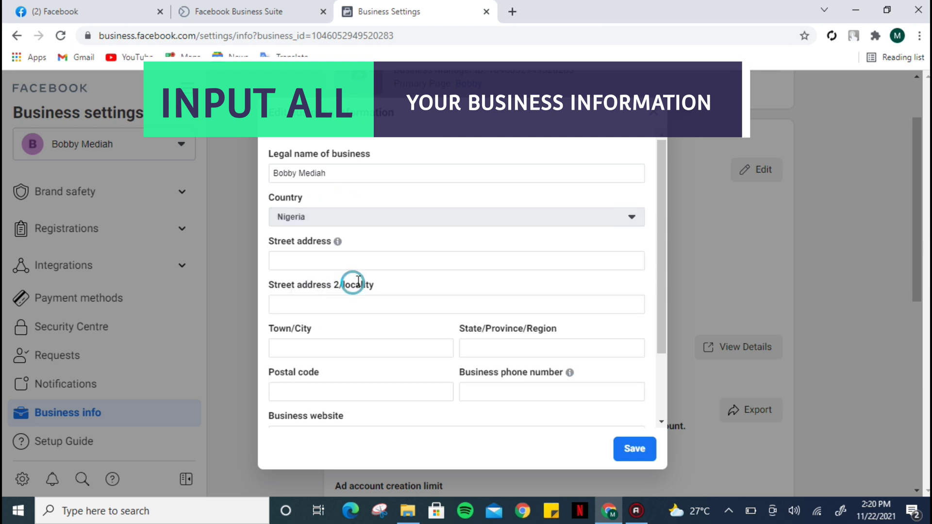
Step: Fill in the business street address, locality, town or city, state and postal code
{"action": "left_click", "coordinate": [419, 262]}
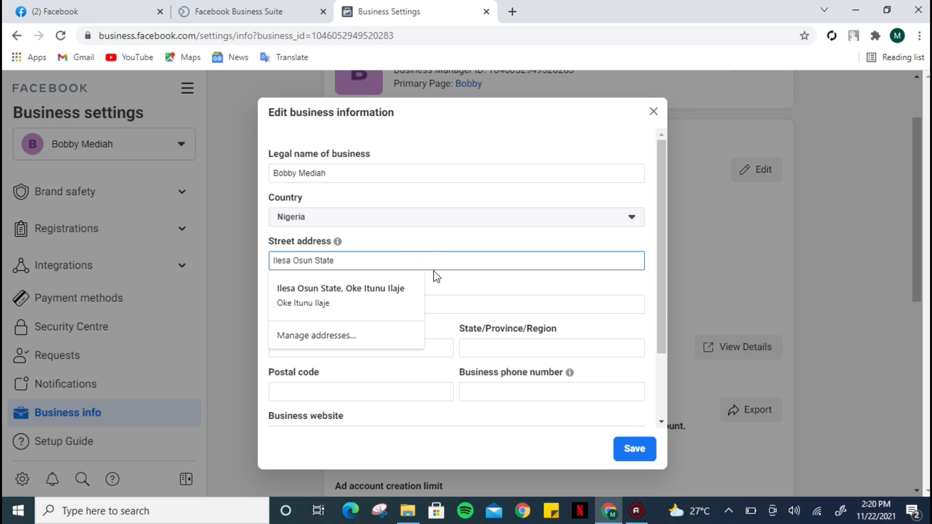
{"action": "left_click", "coordinate": [466, 277]}
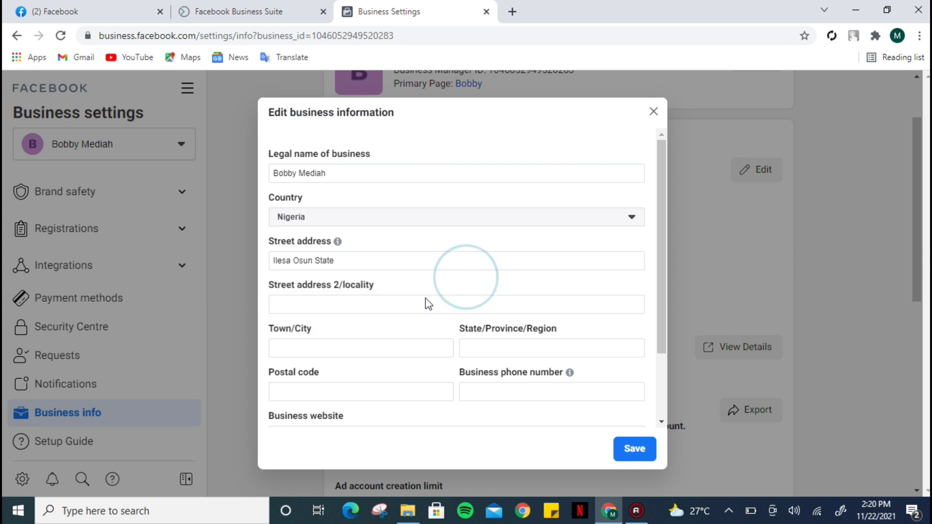
{"action": "left_click", "coordinate": [360, 307]}
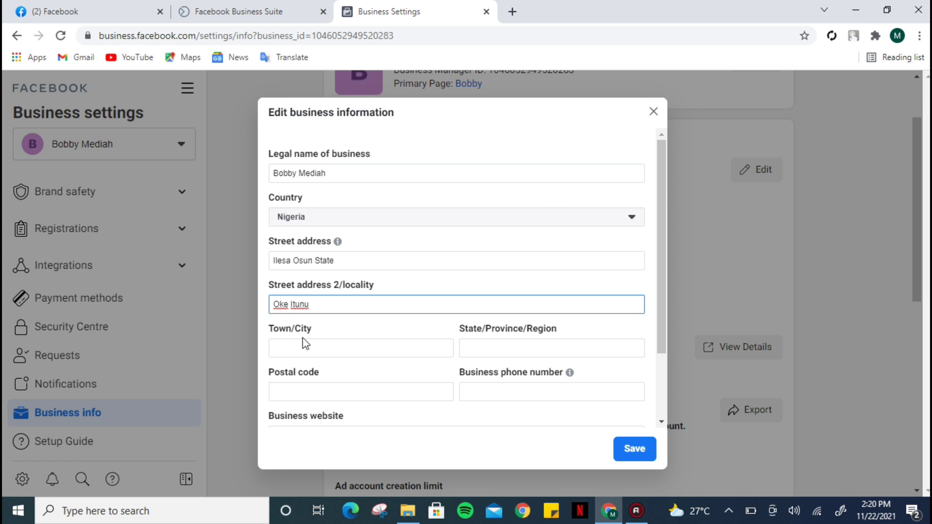
{"action": "left_click", "coordinate": [297, 348]}
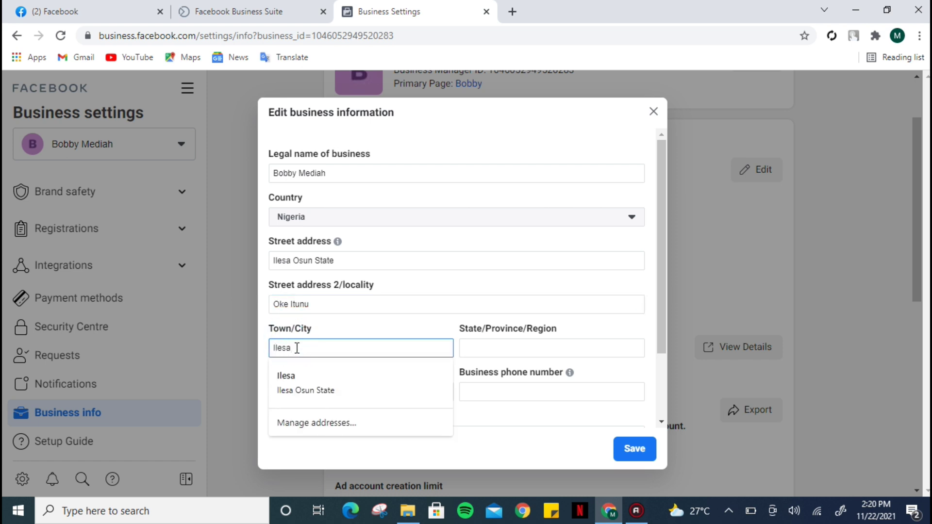
{"action": "left_click_drag", "start_coordinate": [662, 321], "coordinate": [665, 359]}
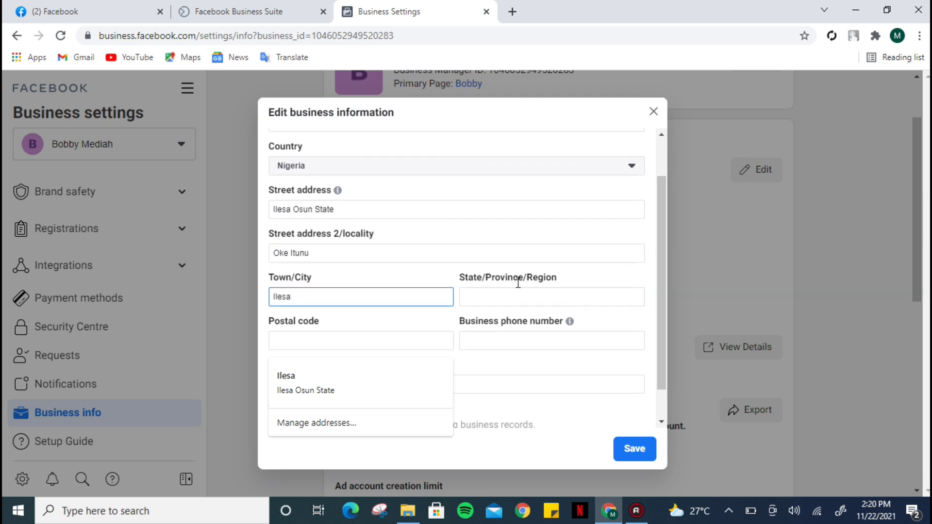
{"action": "left_click", "coordinate": [513, 294]}
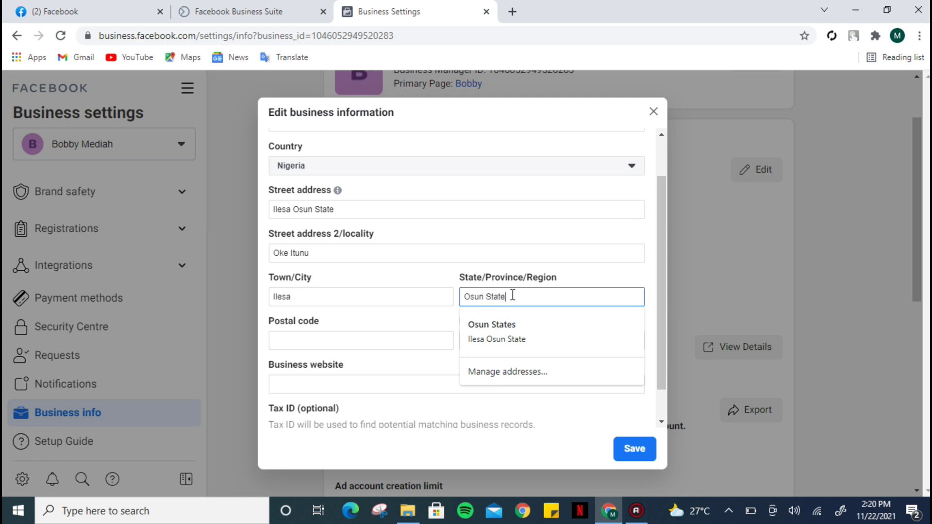
{"action": "left_click", "coordinate": [421, 319]}
{"action": "left_click", "coordinate": [337, 343]}
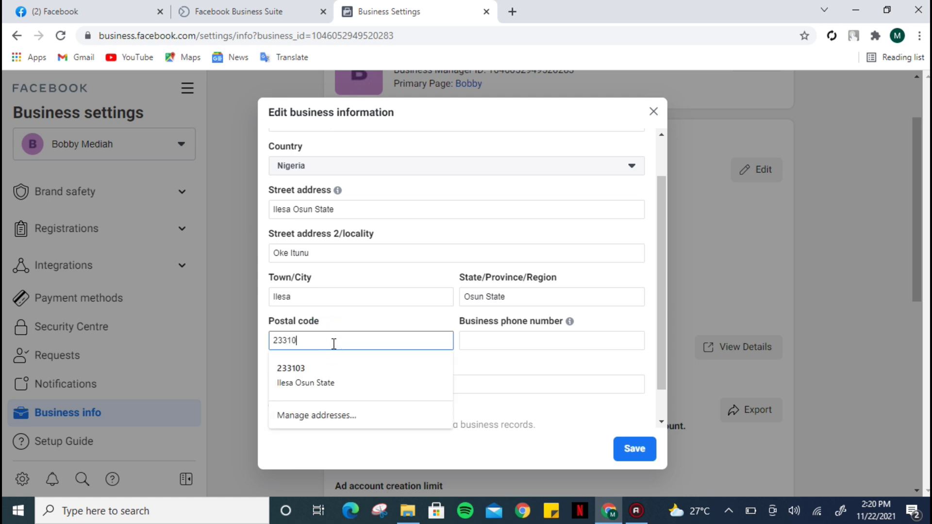
{"action": "left_click", "coordinate": [546, 358]}
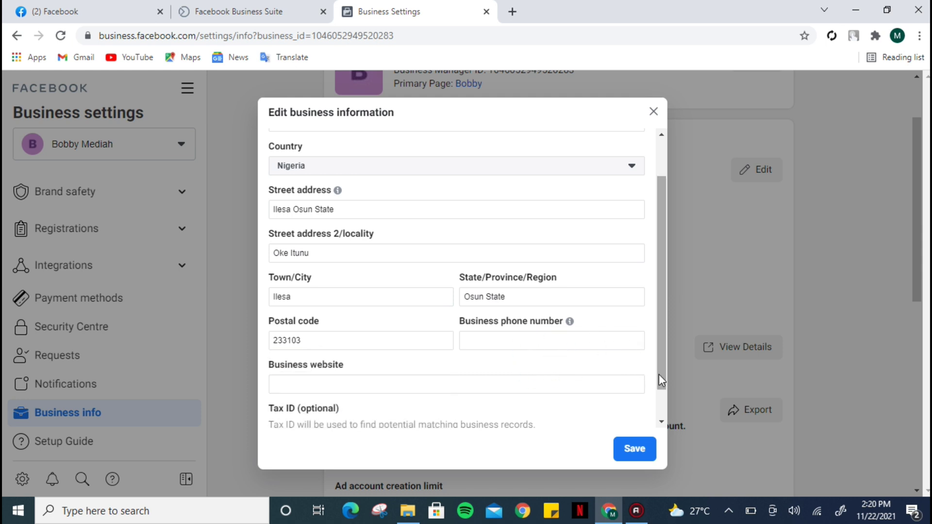
{"action": "left_click_drag", "start_coordinate": [660, 375], "coordinate": [660, 409]}
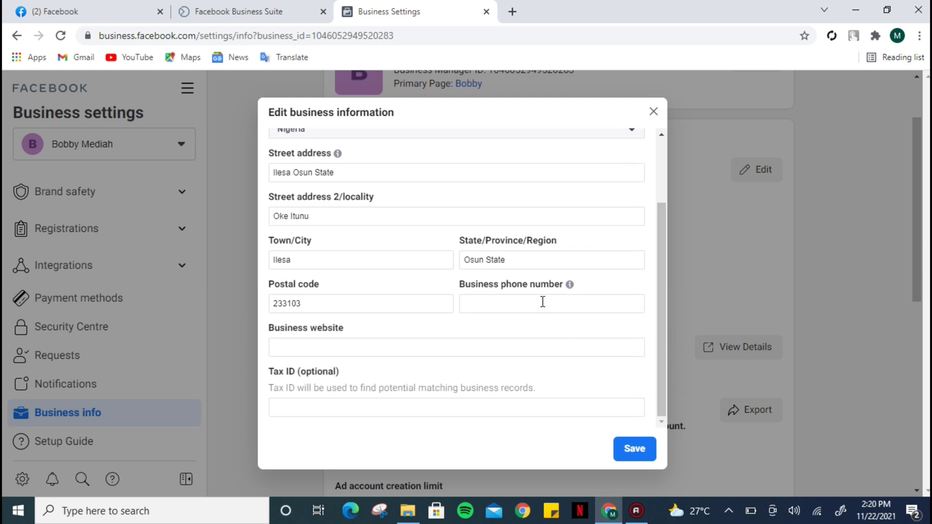
{"action": "left_click", "coordinate": [515, 306]}
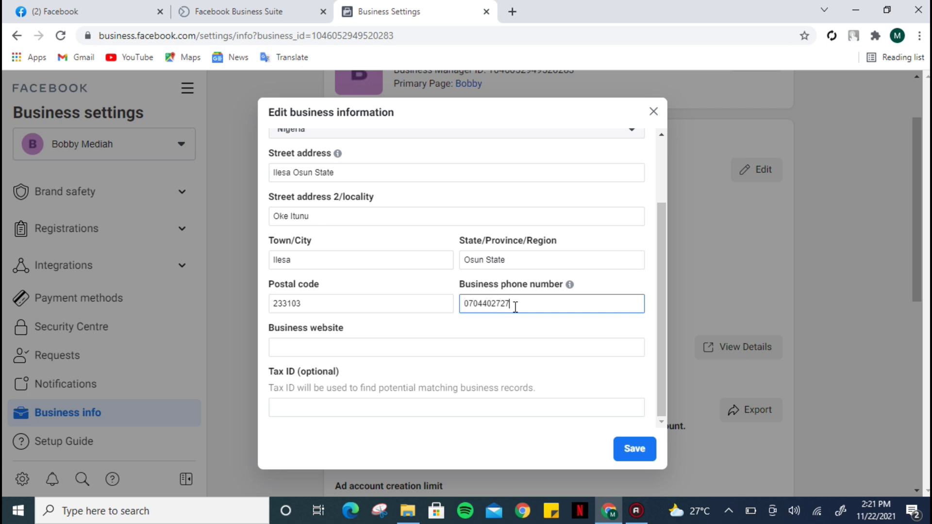
{"action": "left_click", "coordinate": [381, 348]}
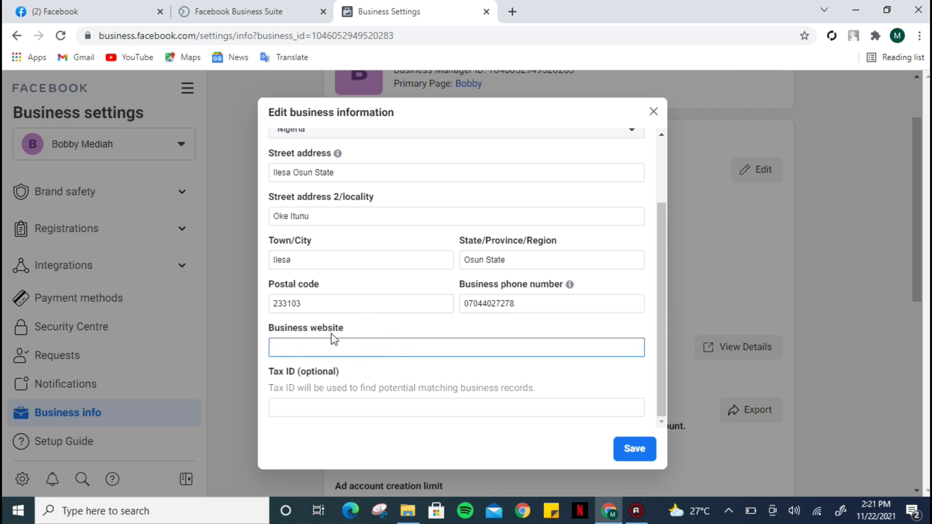
{"action": "type", "text": "www.bobbymediah.com"}
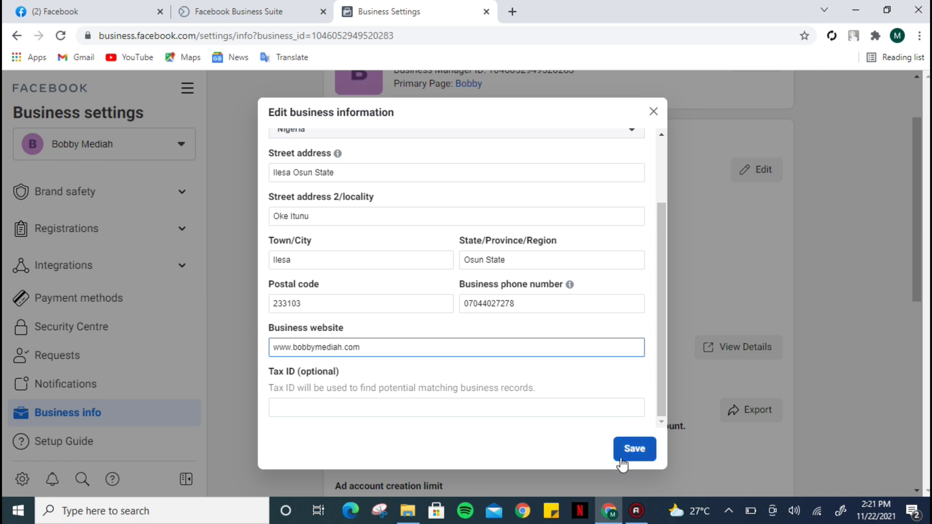
{"action": "left_click", "coordinate": [640, 450]}
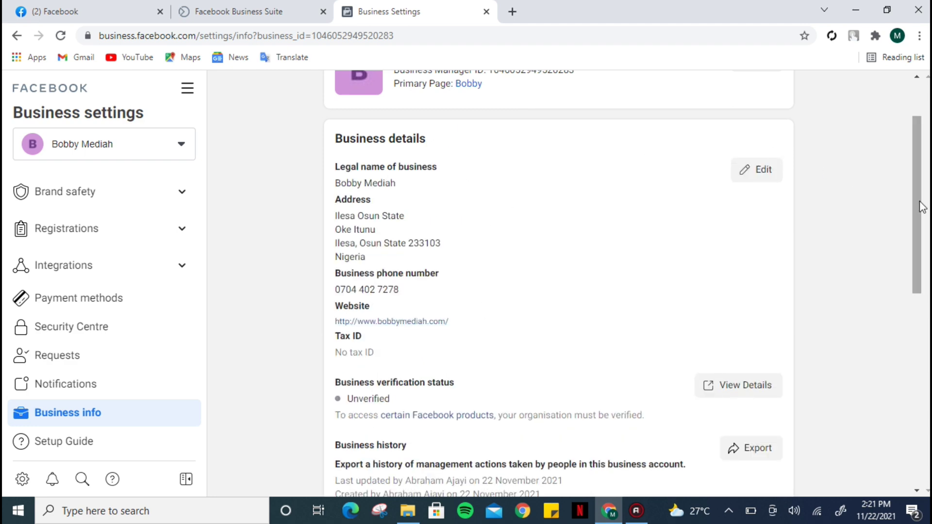
Step: Scroll down to My Info, then switch to the Google homepage tab
{"action": "left_click_drag", "start_coordinate": [913, 202], "coordinate": [927, 431]}
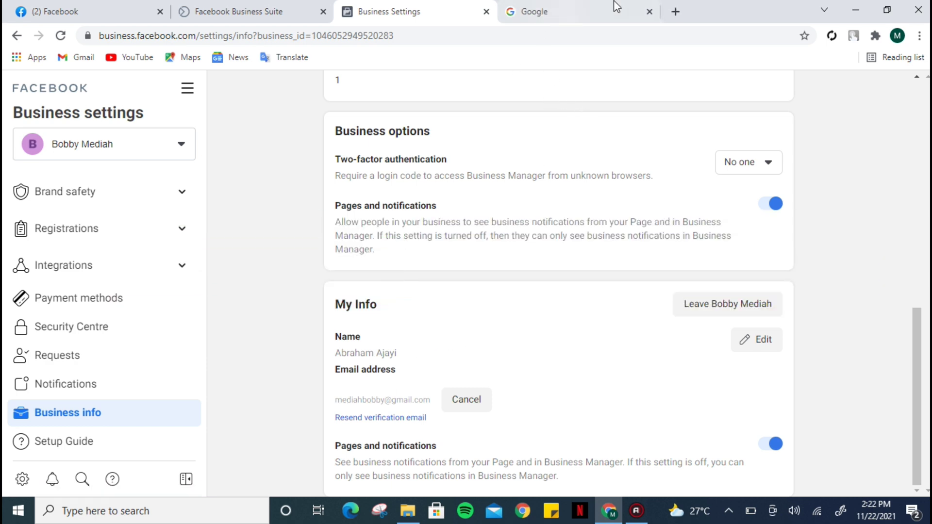
{"action": "left_click", "coordinate": [626, 7]}
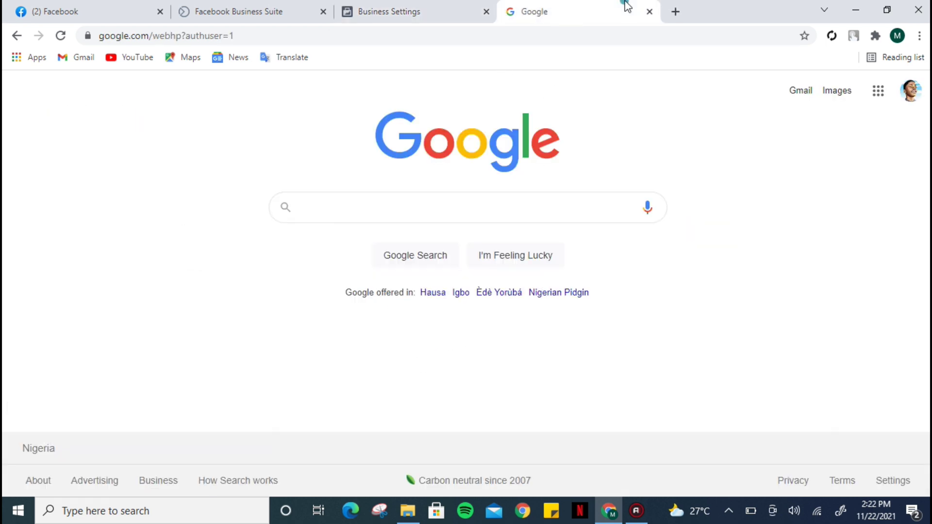
Step: In Gmail's Social tab, open Facebook's newest confirmation email and confirm the business email address
{"action": "left_click", "coordinate": [795, 89]}
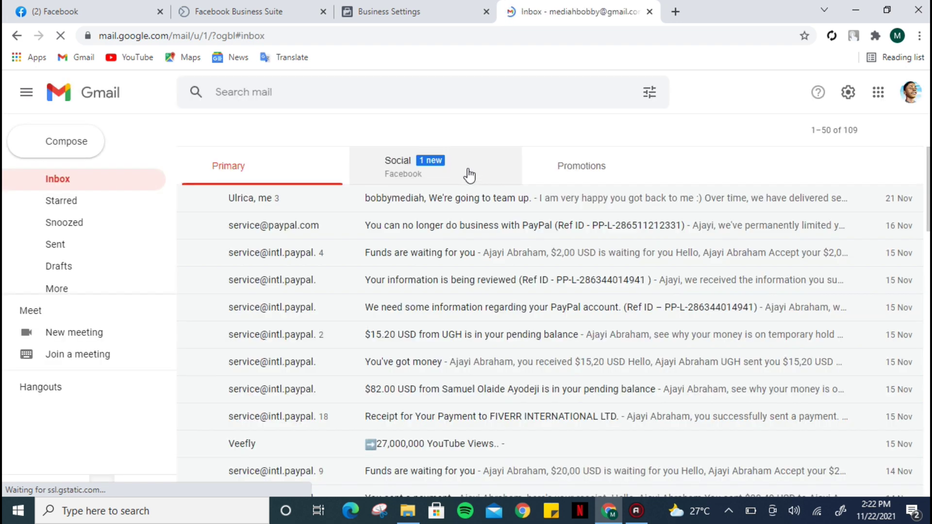
{"action": "left_click", "coordinate": [426, 166]}
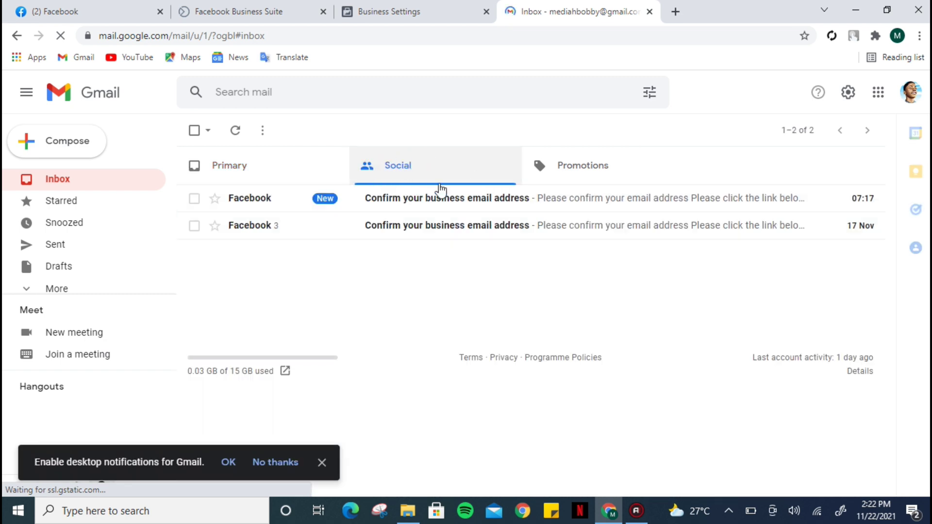
{"action": "left_click", "coordinate": [419, 198]}
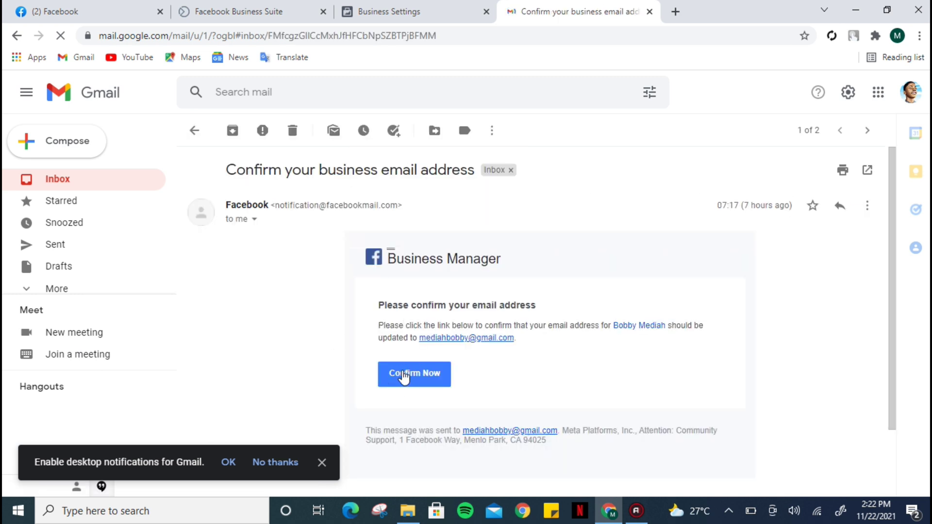
{"action": "left_click", "coordinate": [412, 376]}
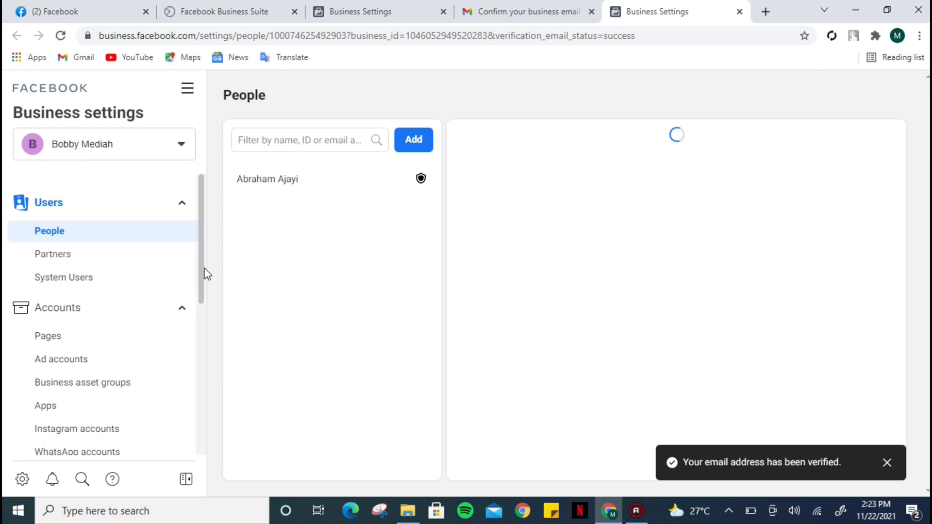
Step: Return to Business info, scroll to My Info, and bring up the All tools panel
{"action": "left_click_drag", "start_coordinate": [202, 270], "coordinate": [158, 410]}
{"action": "left_click", "coordinate": [121, 416]}
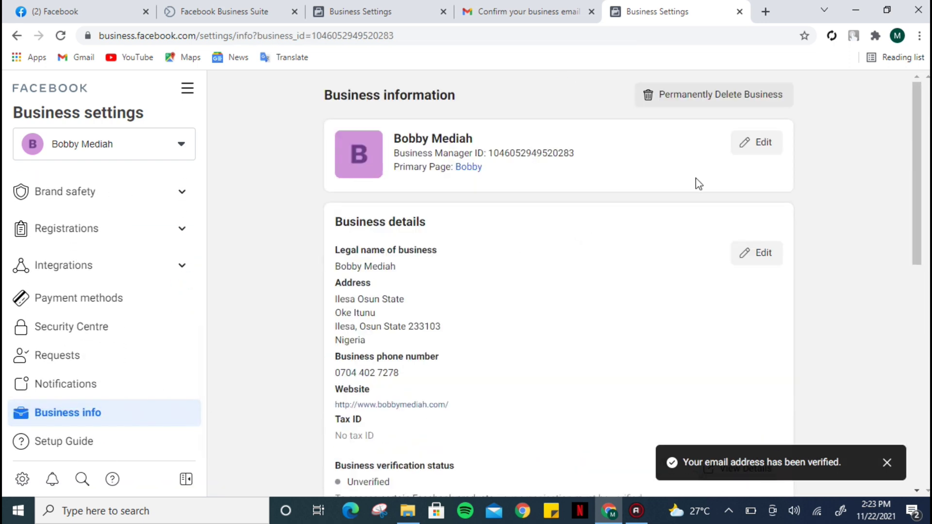
{"action": "left_click_drag", "start_coordinate": [915, 183], "coordinate": [923, 437]}
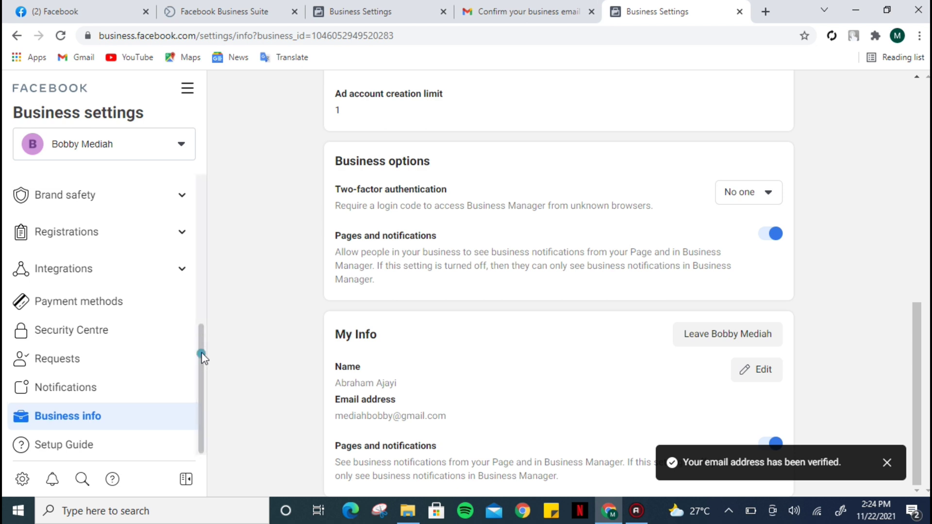
{"action": "left_click_drag", "start_coordinate": [202, 354], "coordinate": [271, 213]}
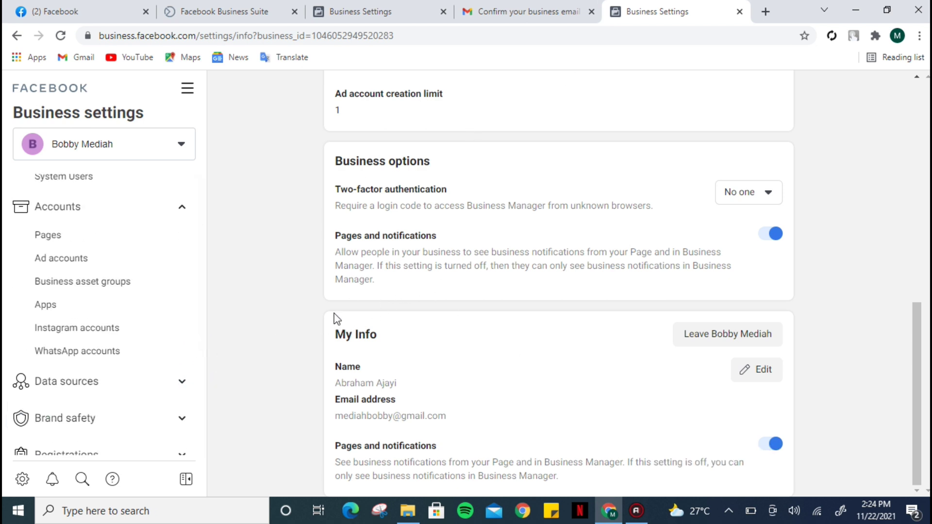
{"action": "left_click", "coordinate": [191, 93]}
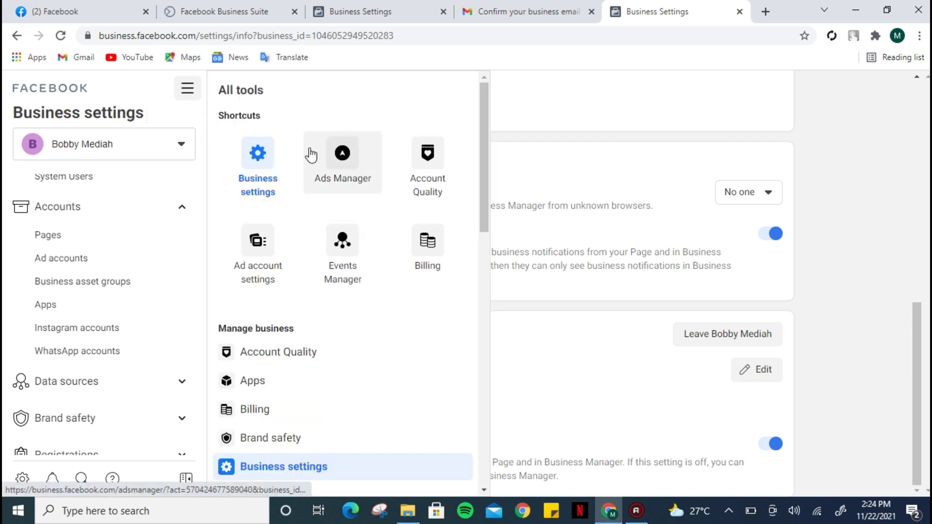
Step: Launch Ads Manager from the All tools panel's shortcut list
{"action": "left_click", "coordinate": [343, 168]}
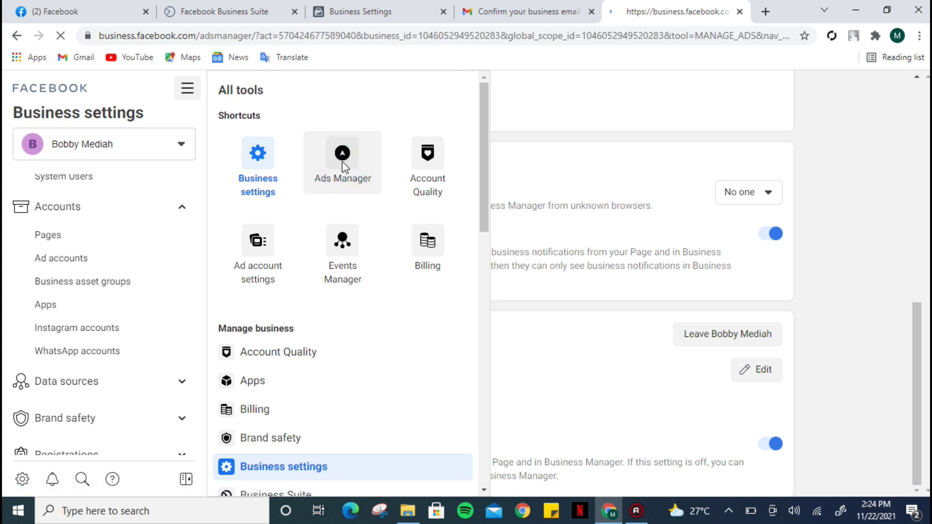